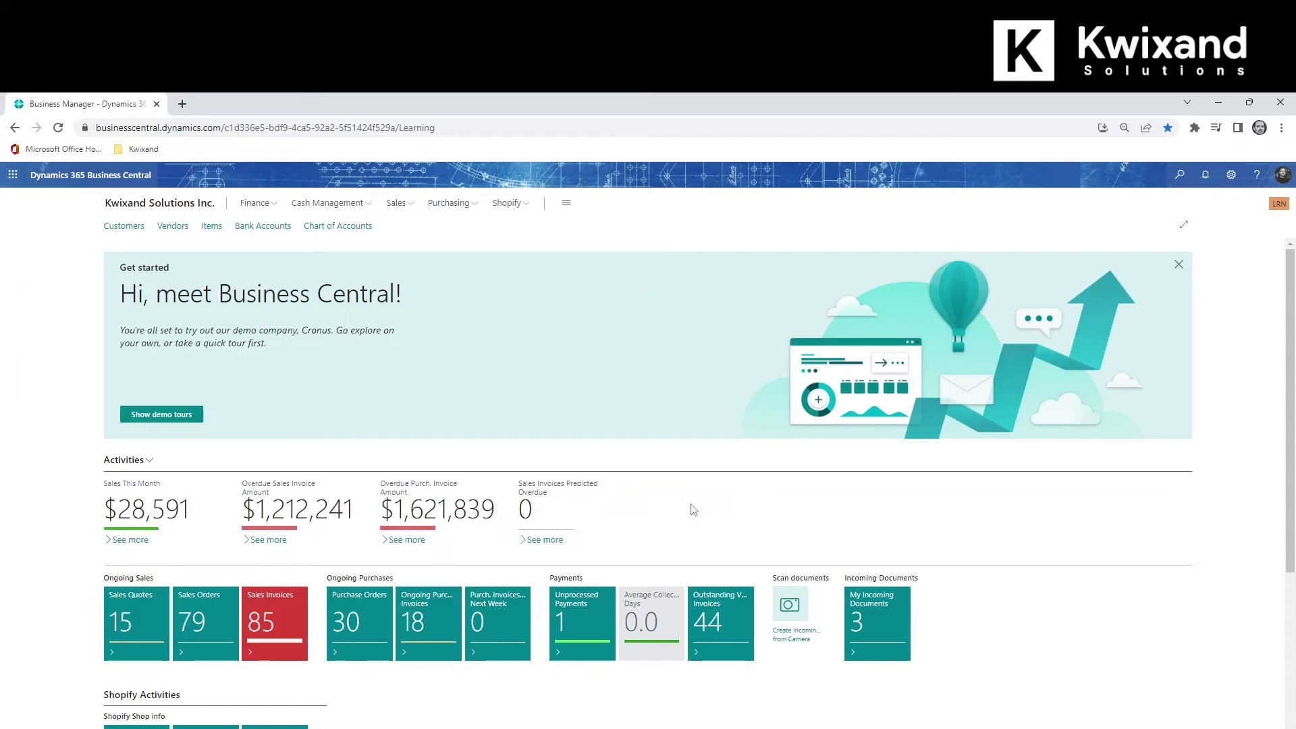
Scroll down the Role Center to the Insights section's empty Power BI Reports part.
scroll(695, 508, down, 4)
scroll(697, 508, down, 1)
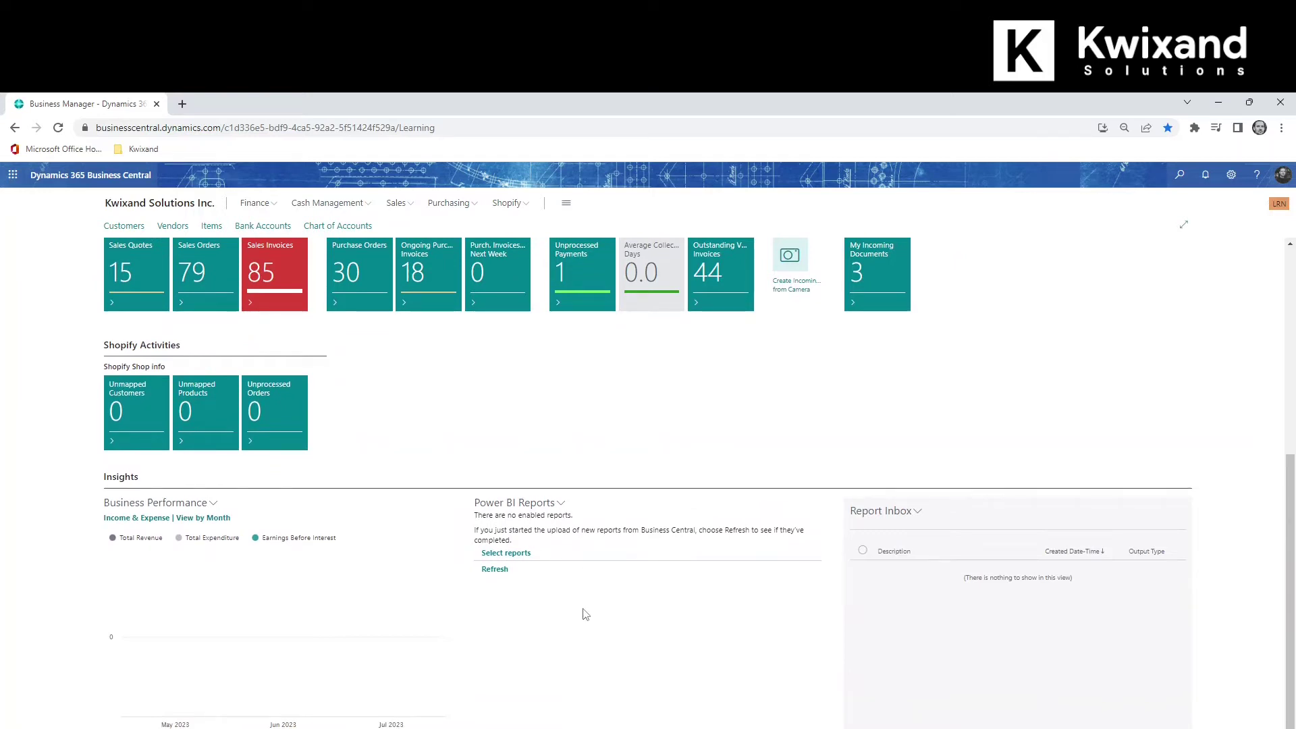
Enable the Learning report so the Role Center displays the Item Sales Dashboard.
click(561, 505)
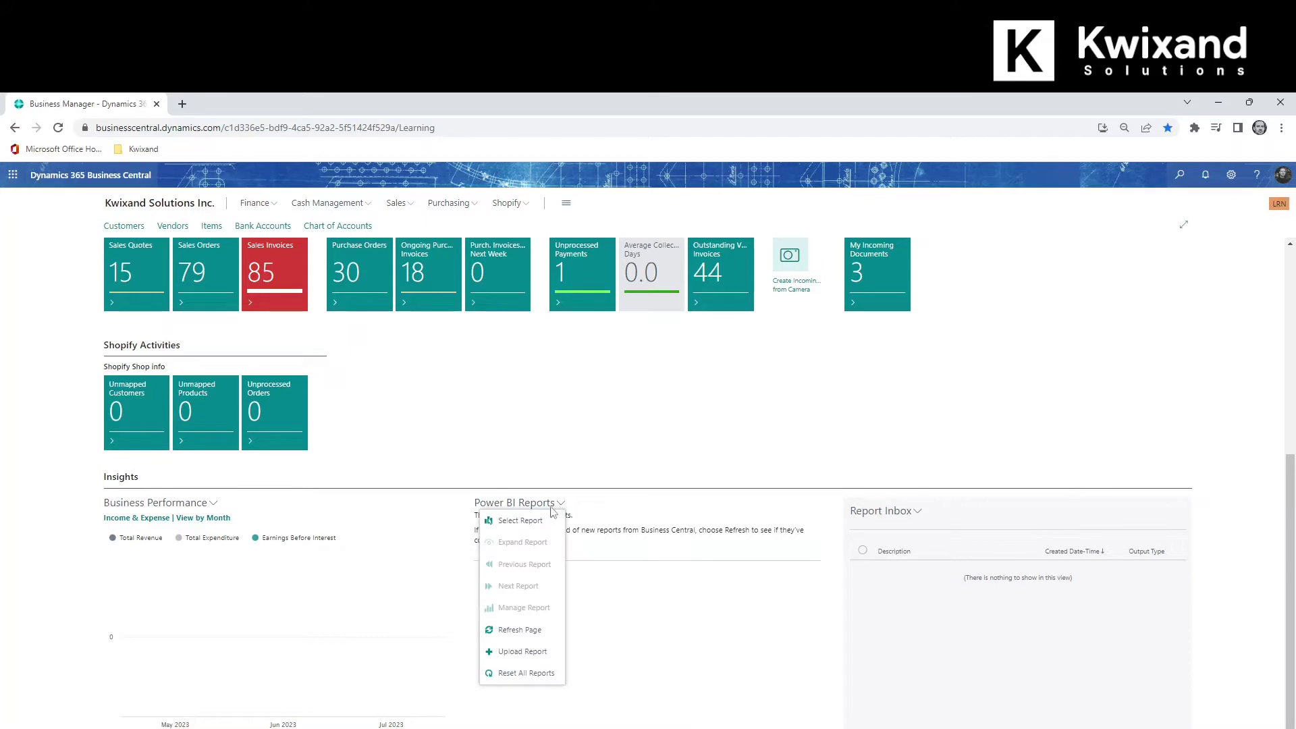
click(526, 524)
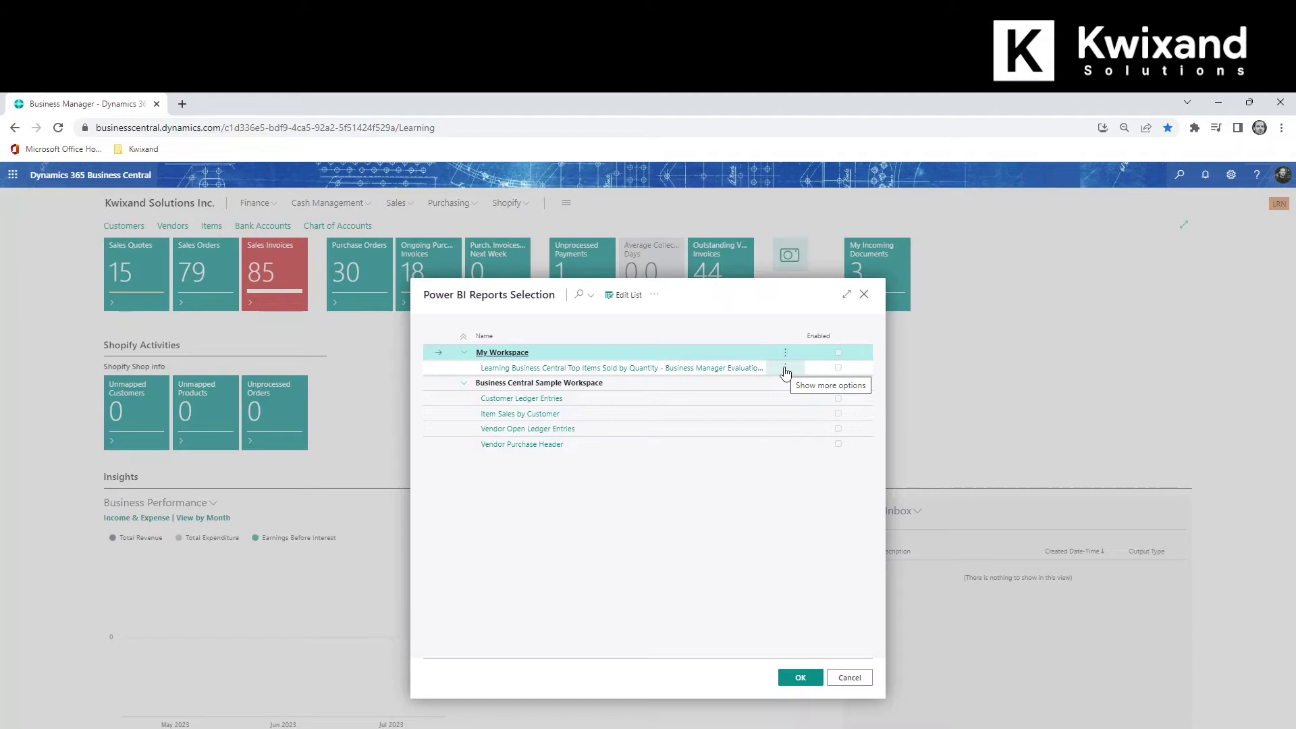
click(785, 370)
click(780, 407)
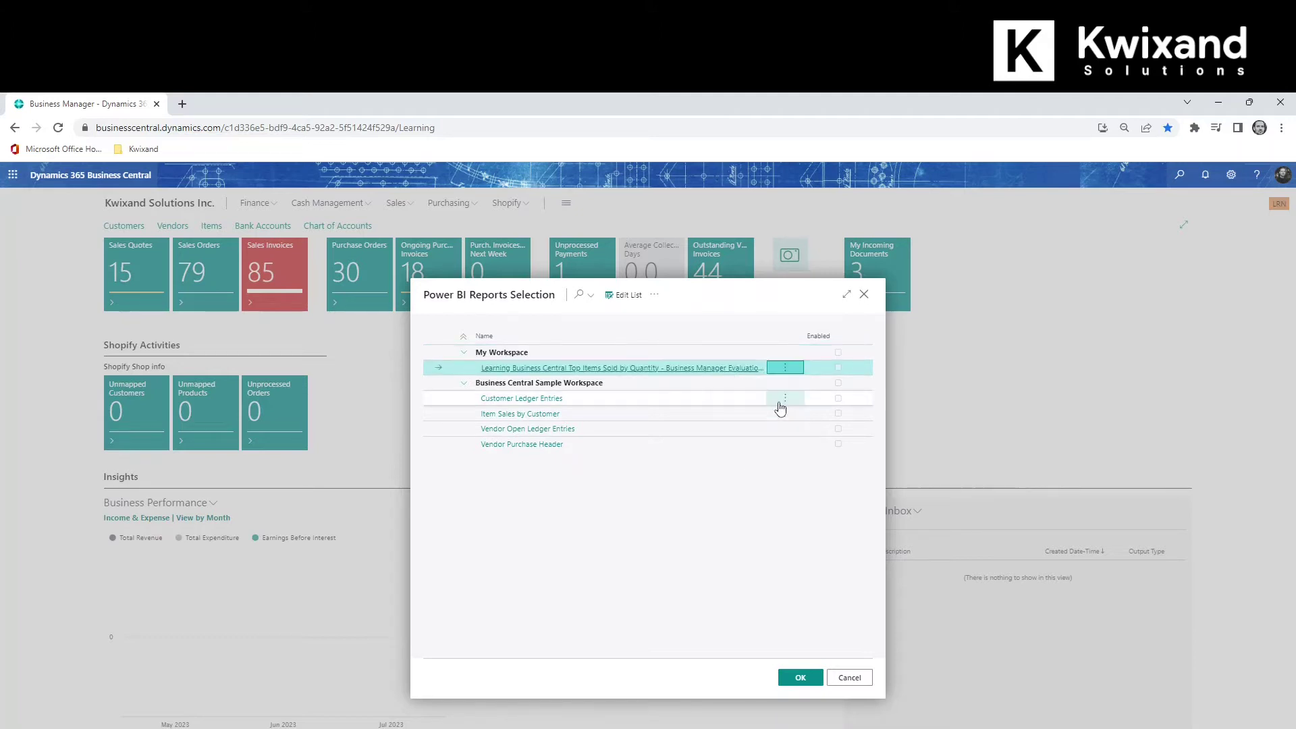
click(800, 678)
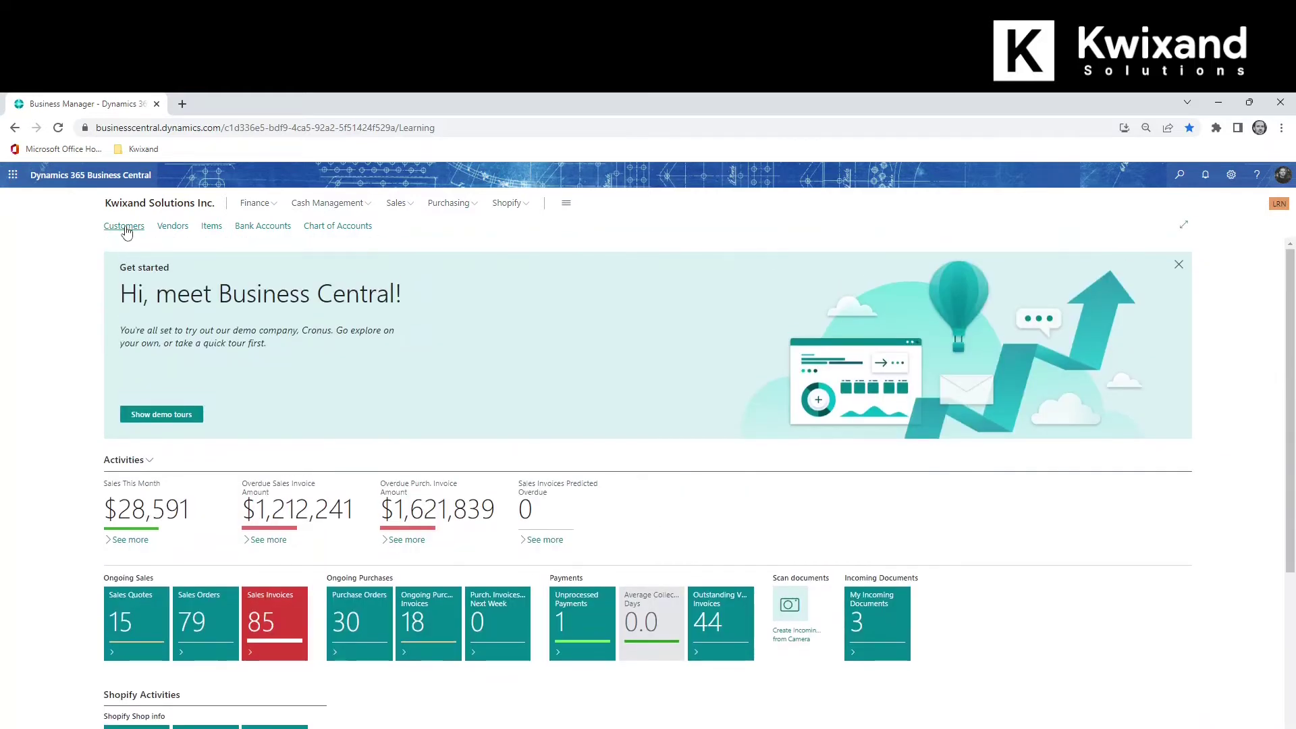
Open the Customers list and show its Power BI Reports pane via Actions > Display.
click(126, 232)
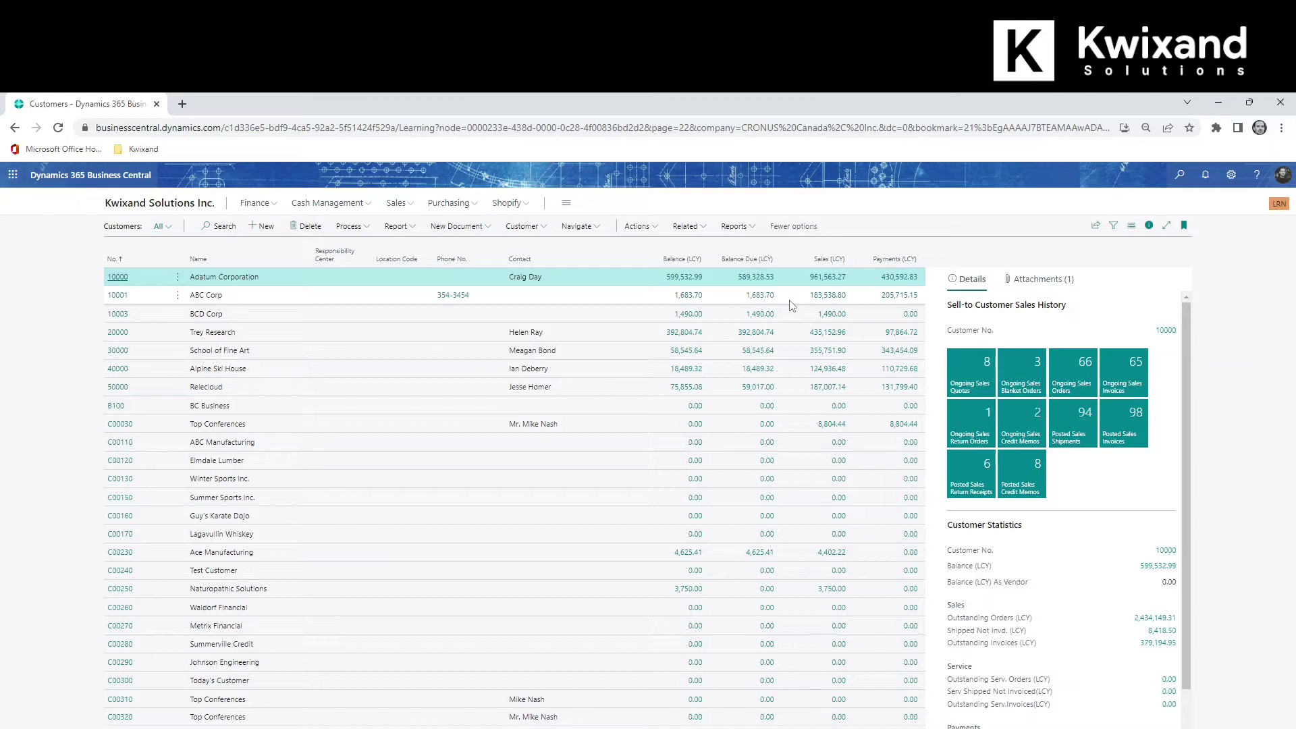
click(639, 227)
mouse_move(700, 452)
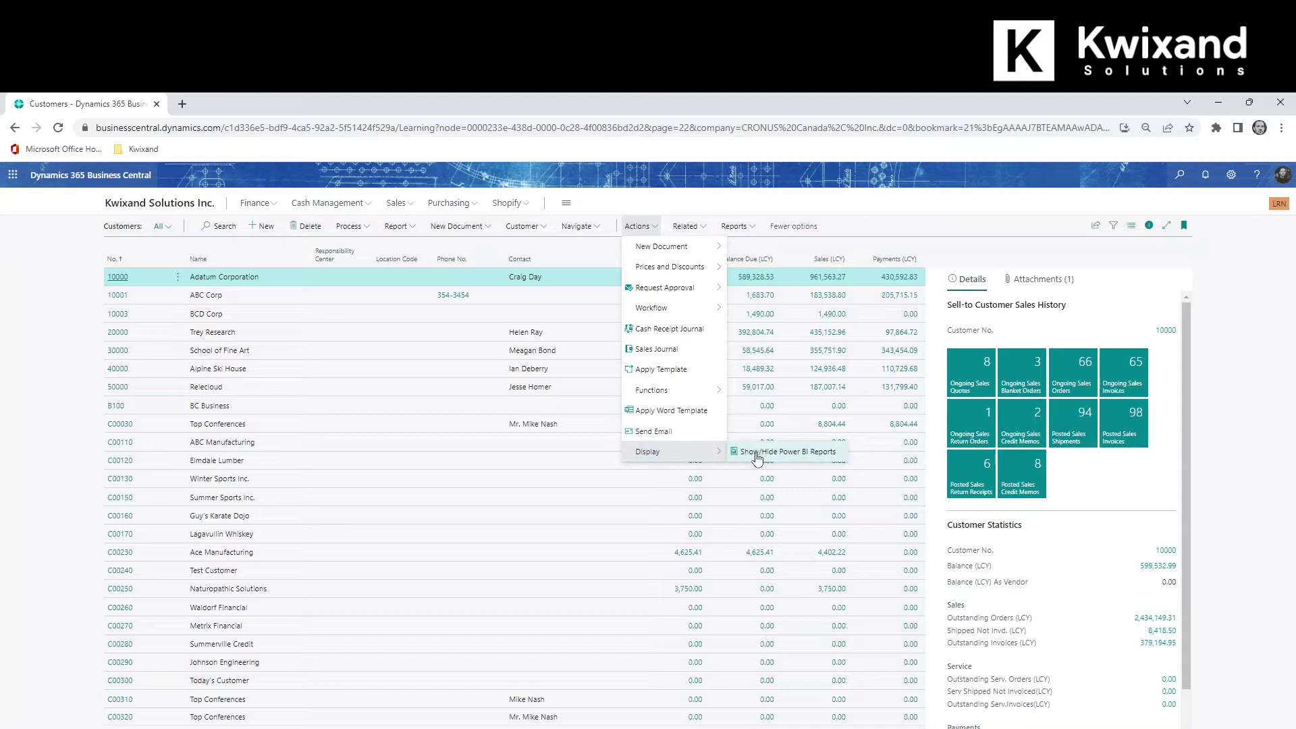
click(758, 456)
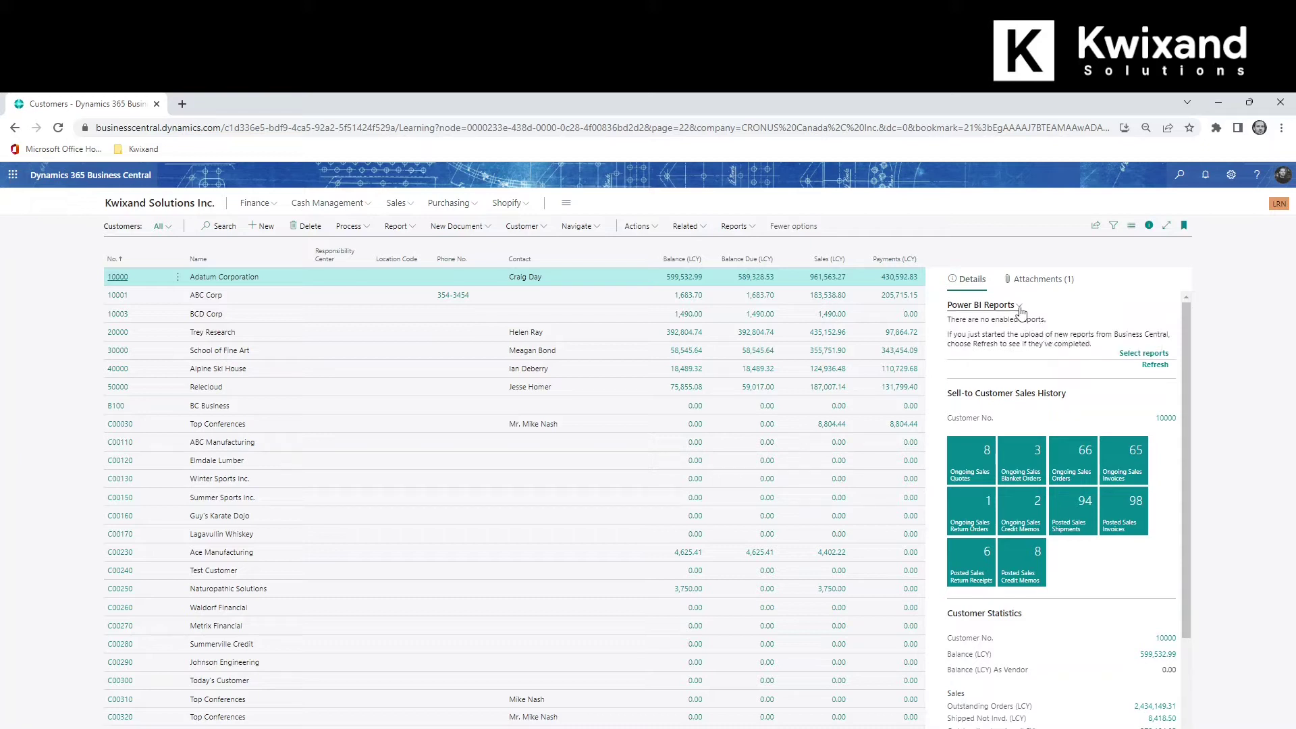
Enable the Customer Ledger Entries report in the Customers list's Power BI pane.
click(1019, 307)
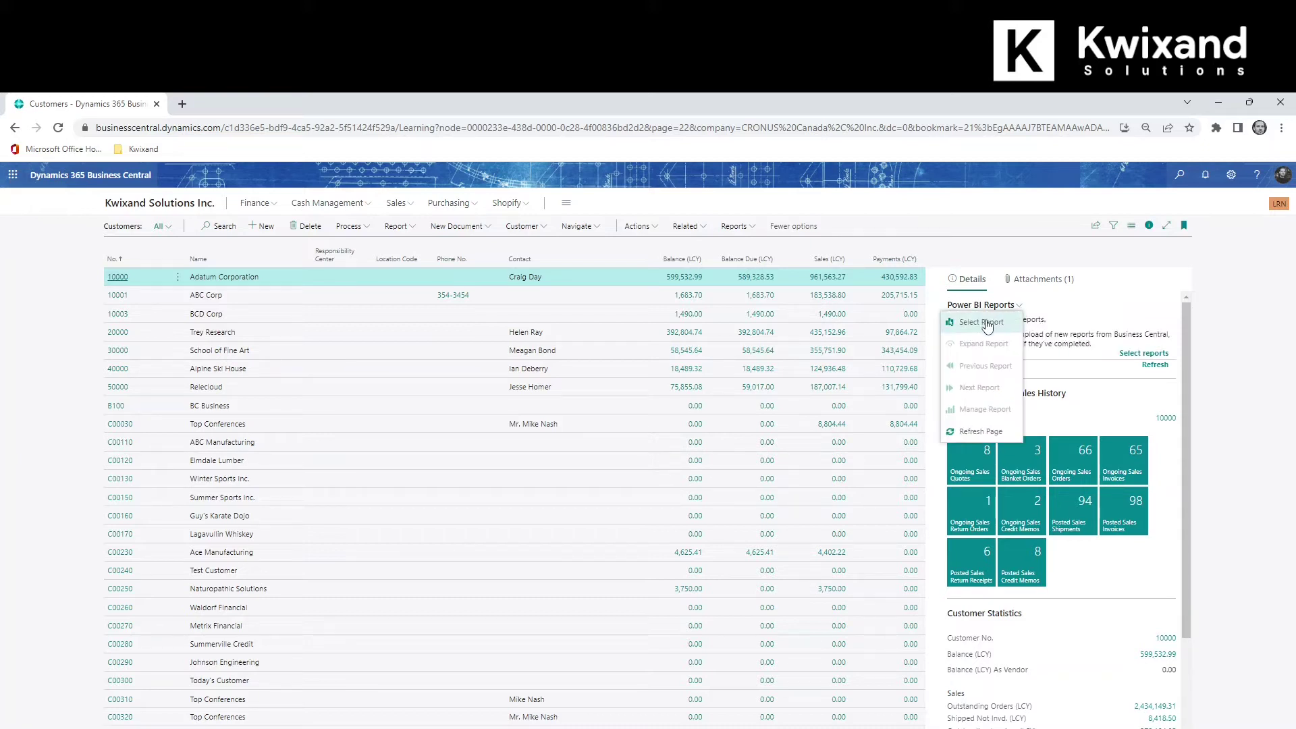
click(982, 322)
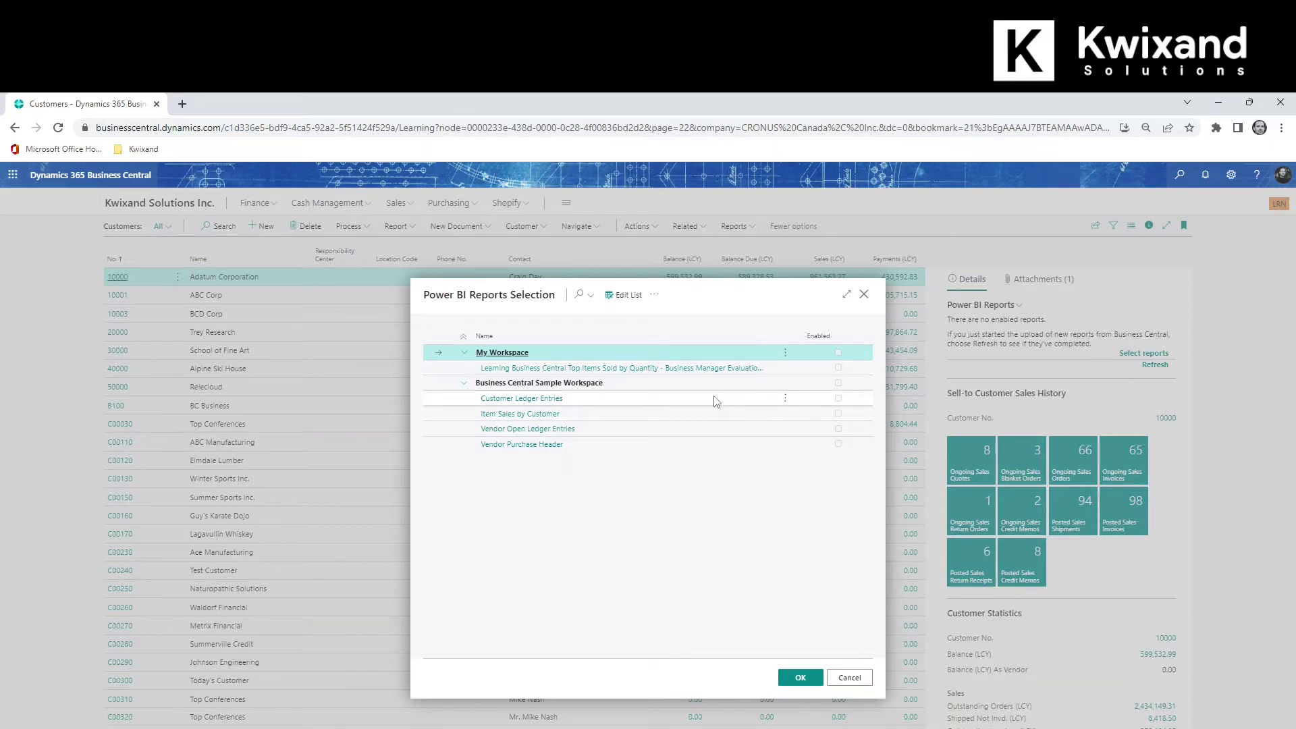
click(785, 401)
click(773, 440)
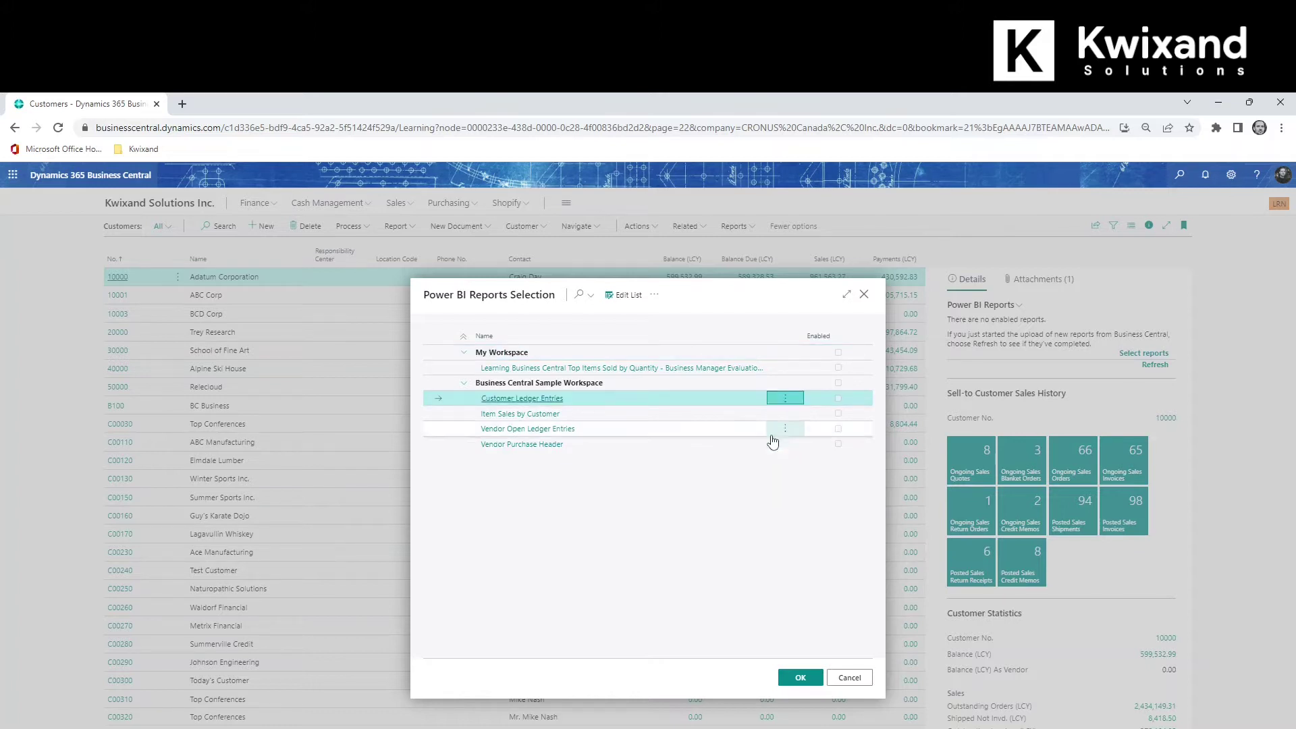
click(802, 677)
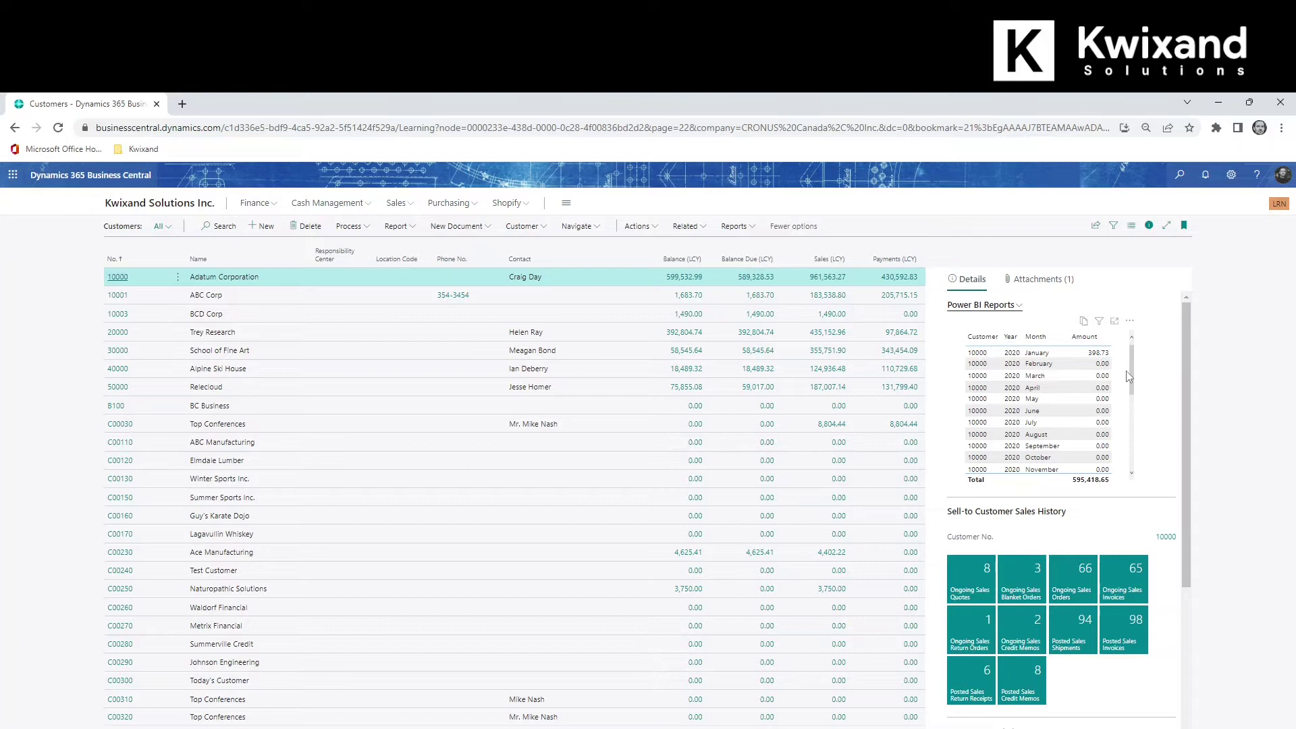
Scroll the Power BI table, then select customer ABC Corp to filter amounts to 1,683.70.
mouse_move(1127, 376)
mouse_down()
mouse_move(1141, 459)
mouse_move(1107, 385)
mouse_up()
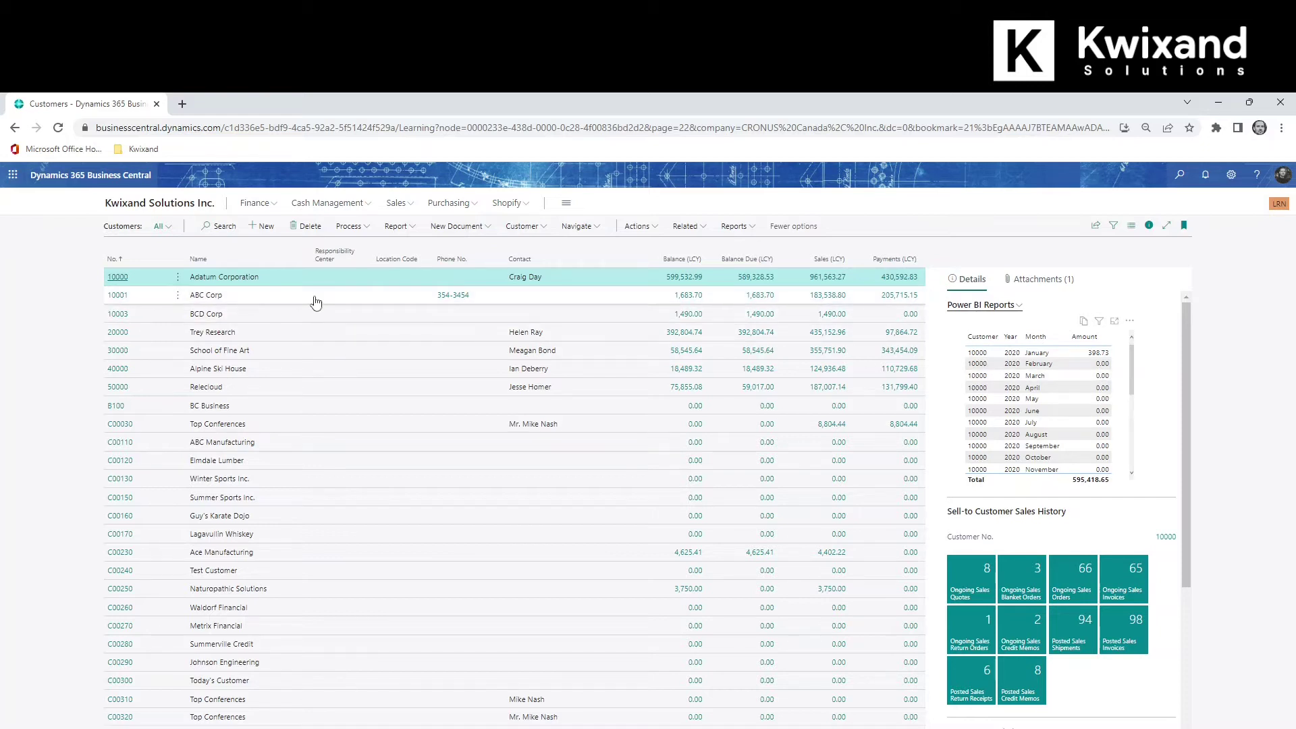
click(283, 301)
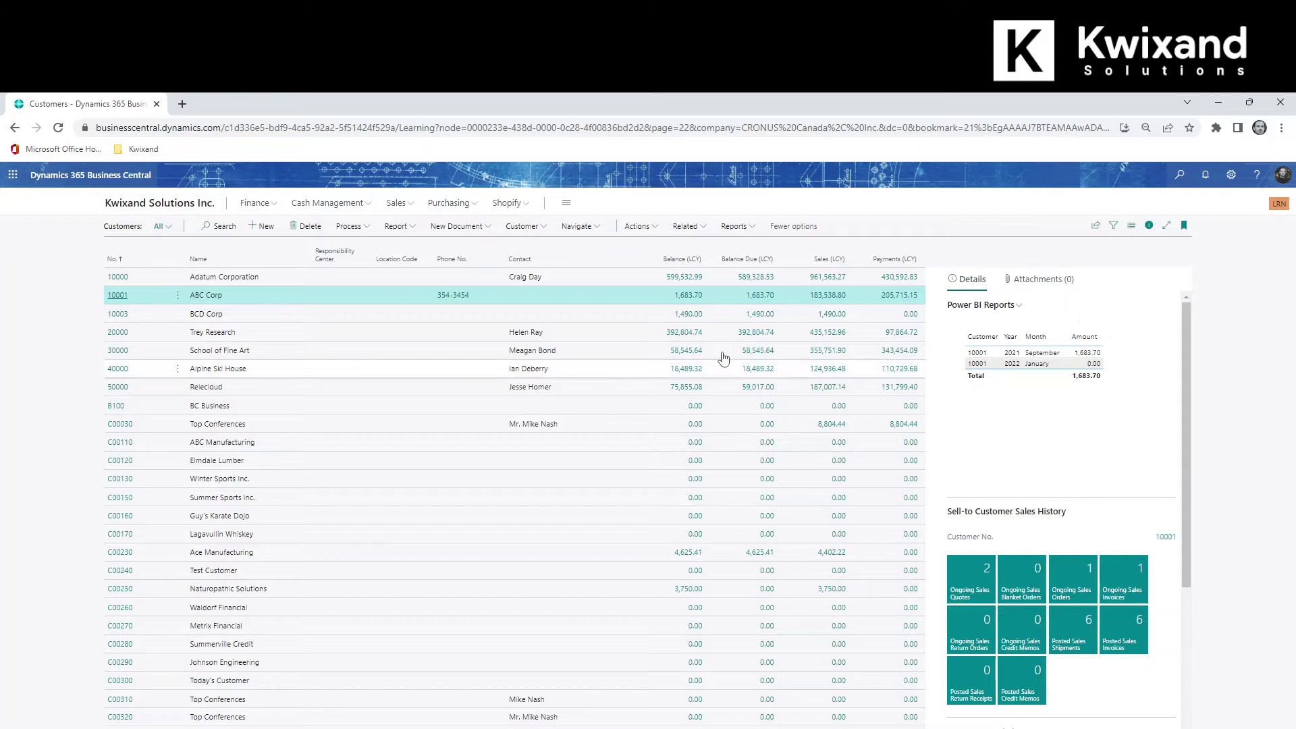
Return to Business Central home, then search Power BI's Get Data connectors and select OData Feed.
click(172, 204)
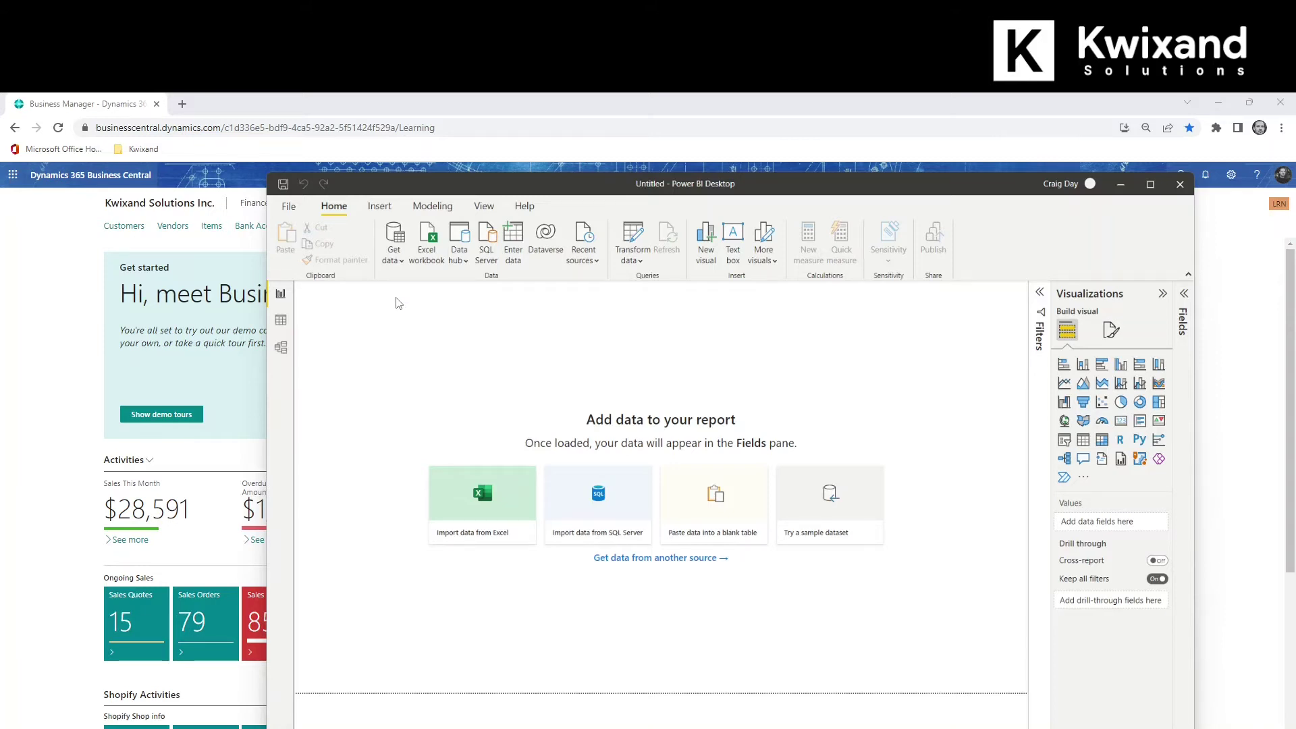
click(394, 254)
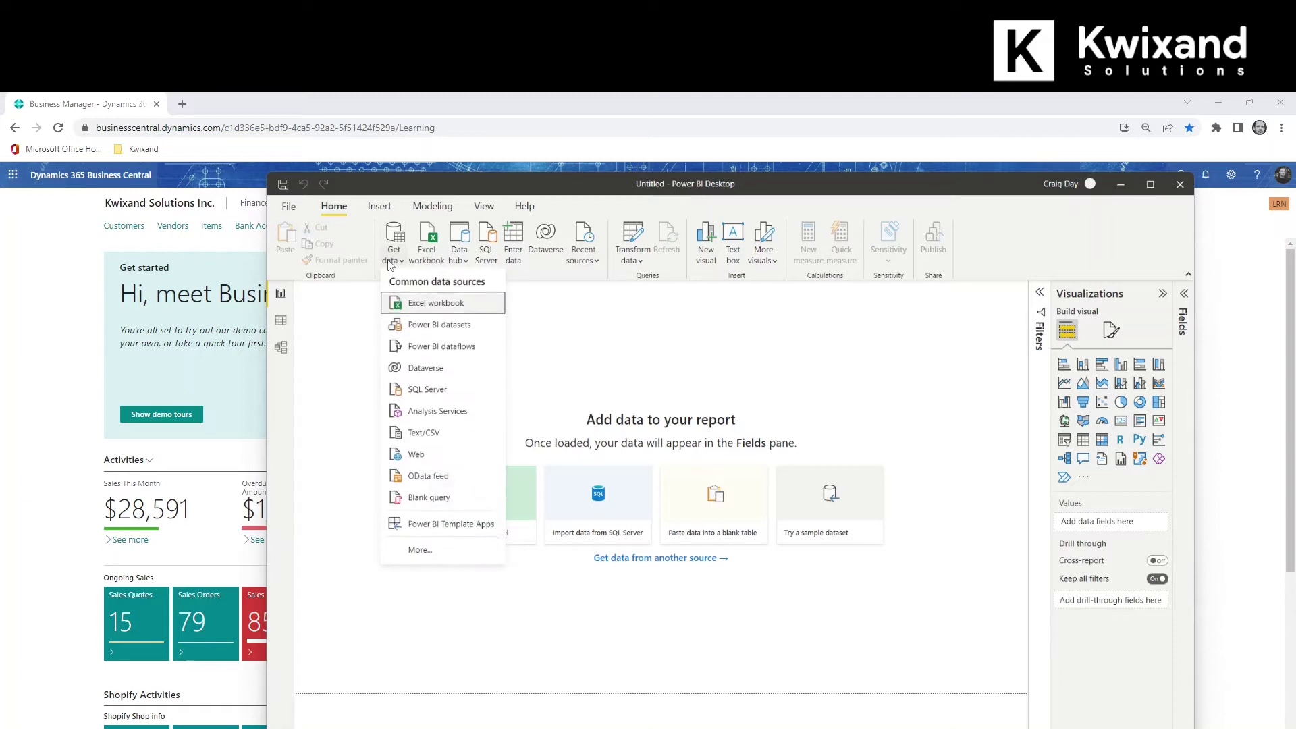
click(445, 559)
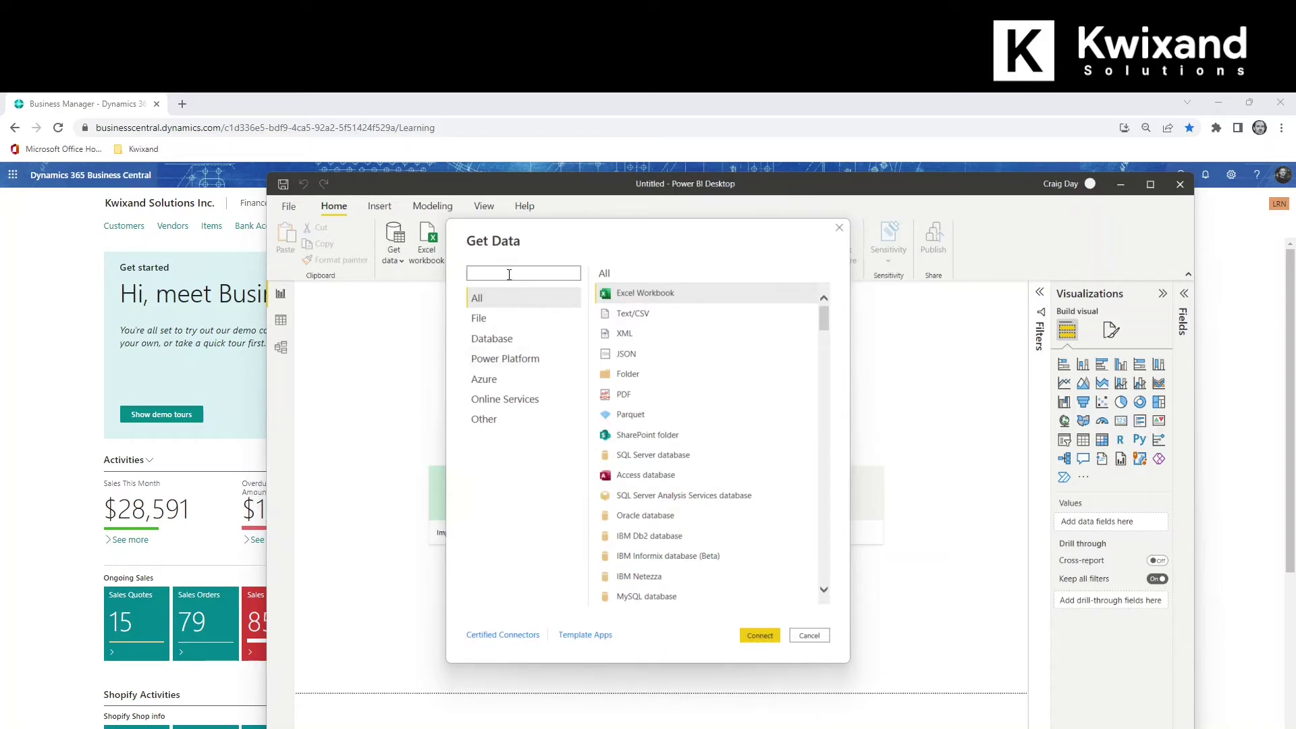
click(509, 275)
text(business)
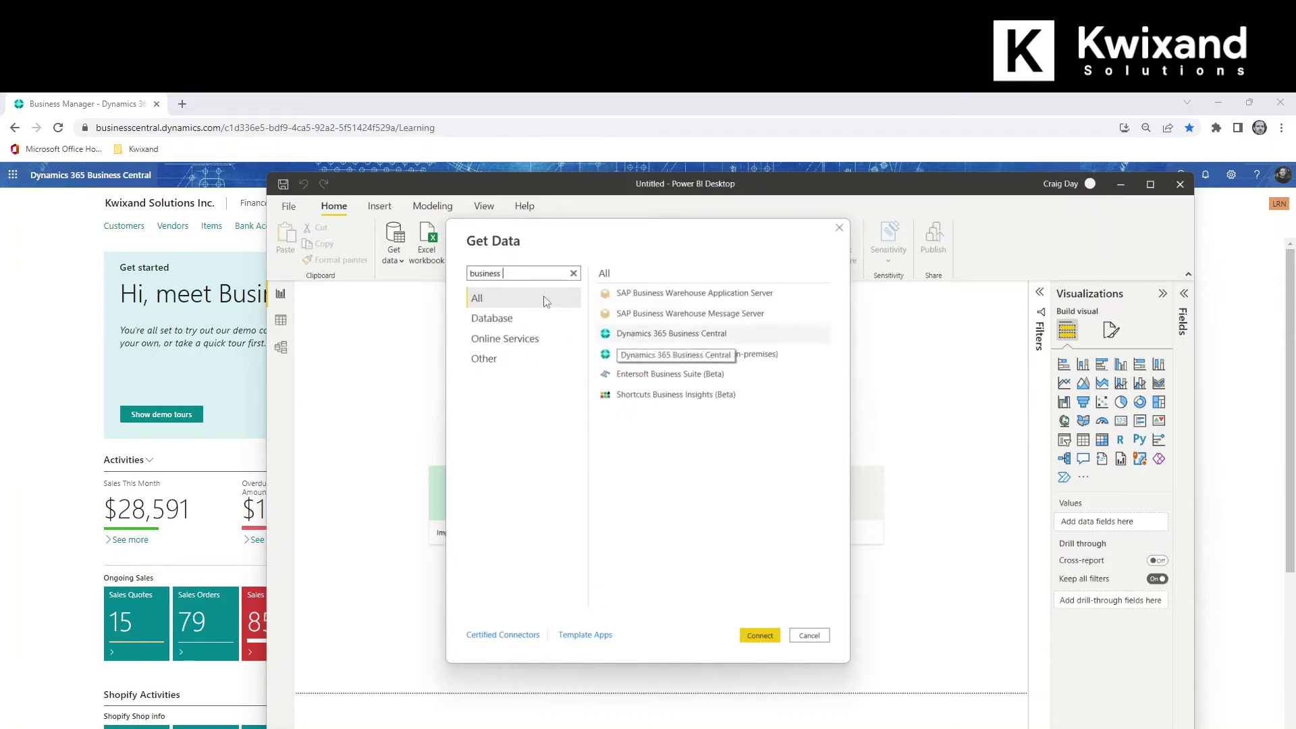
double_click(498, 274)
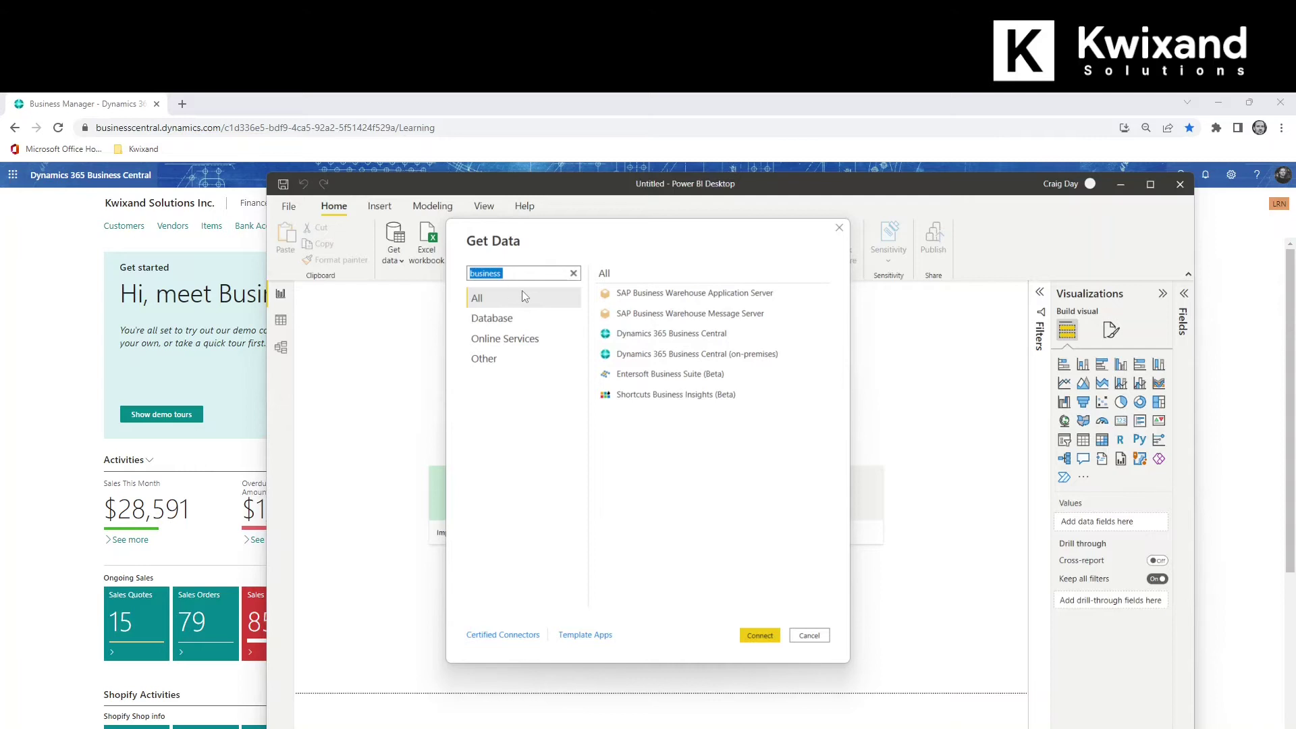
text(odata)
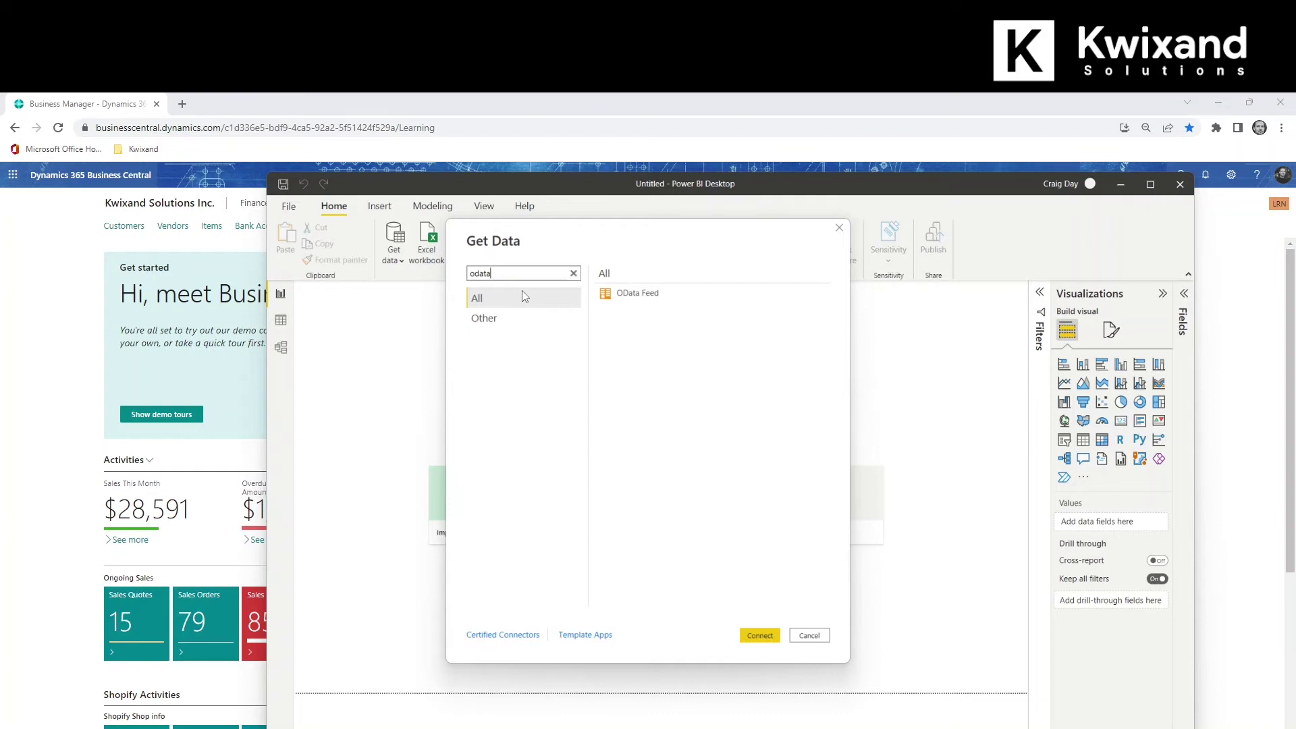
click(509, 297)
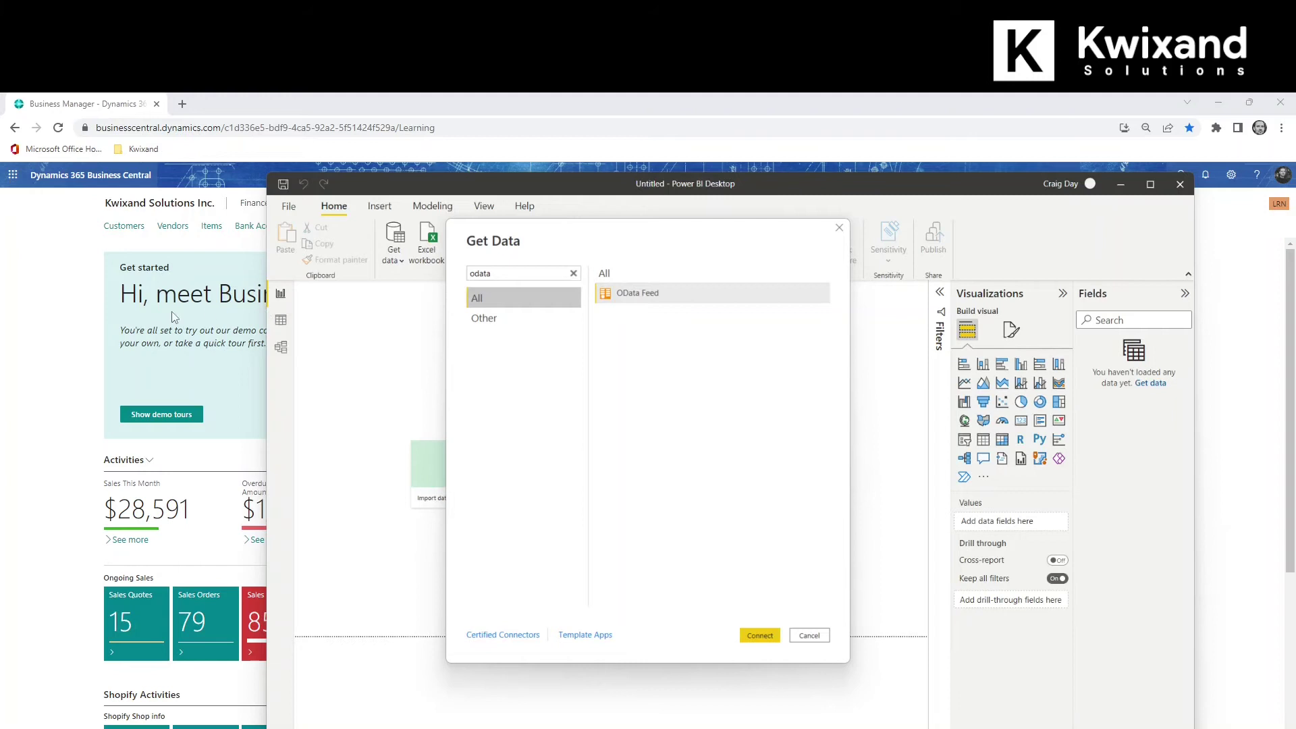
click(39, 313)
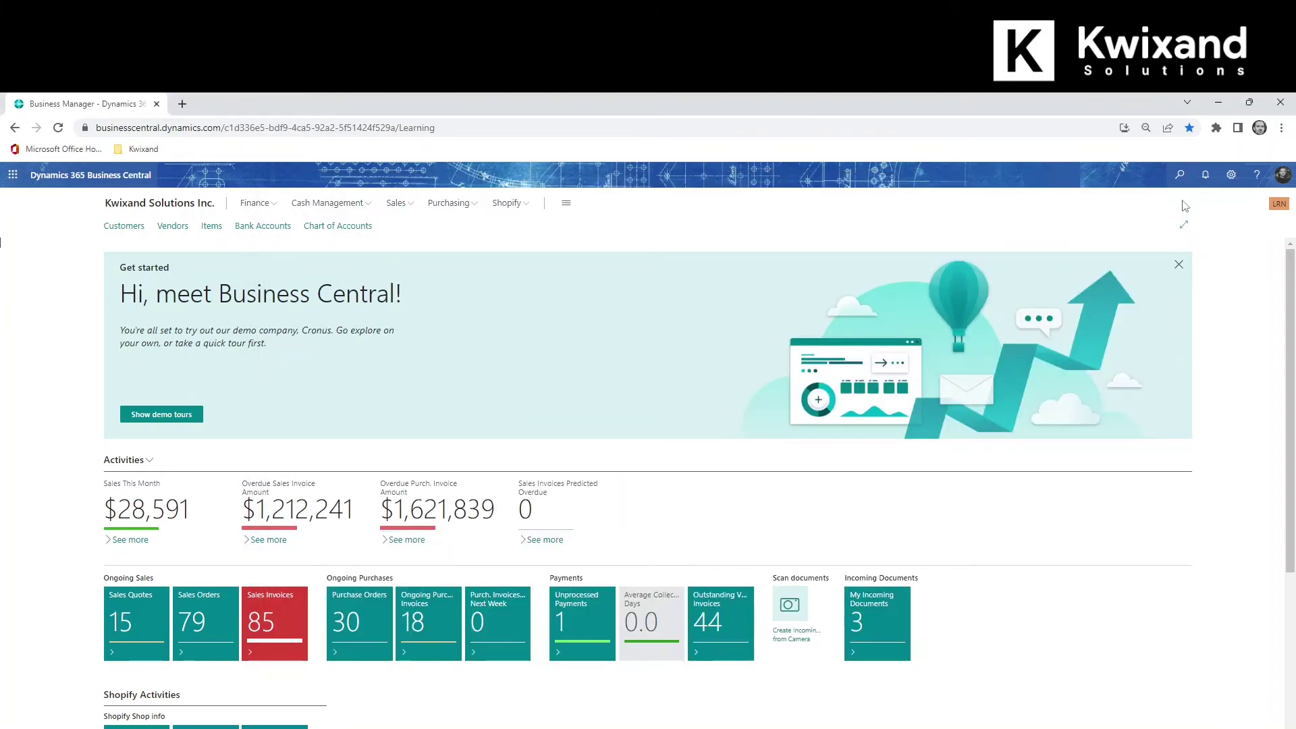
Open the Web Services page through a Tell Me search for 'web services'.
click(1179, 175)
text(web)
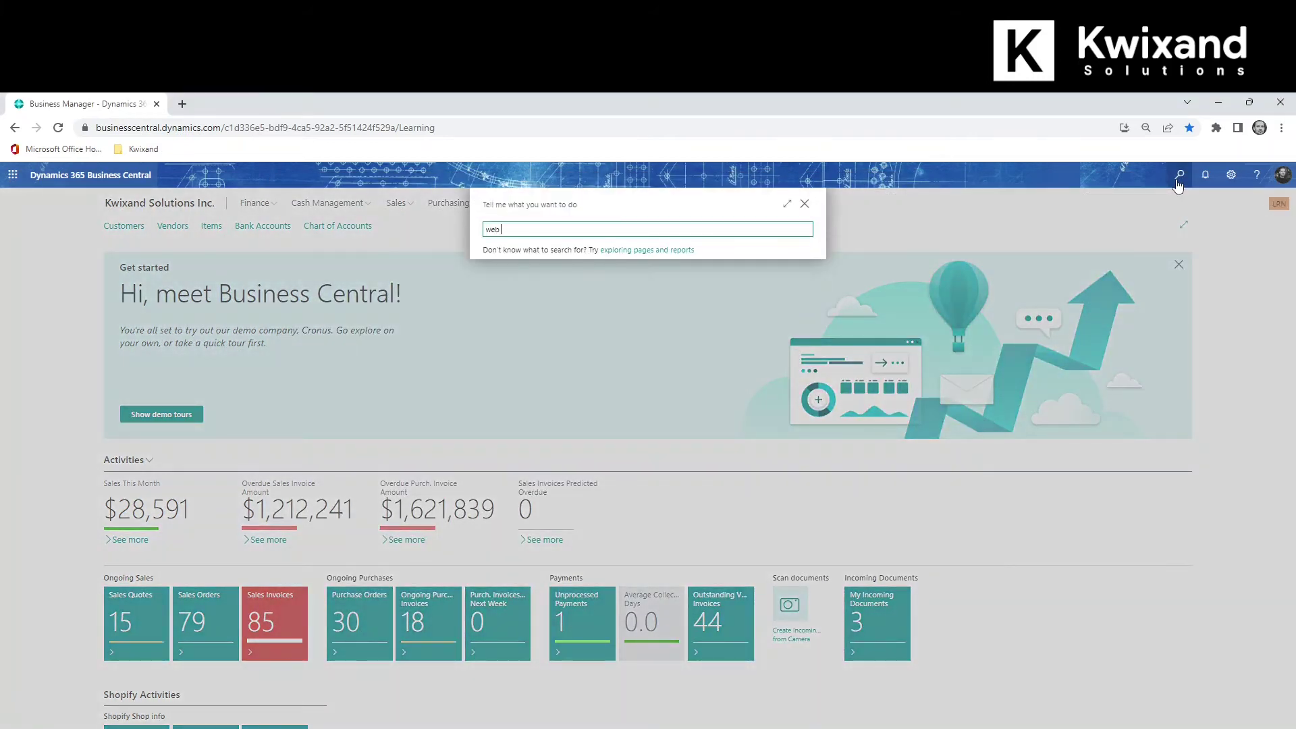
text( services)
click(514, 276)
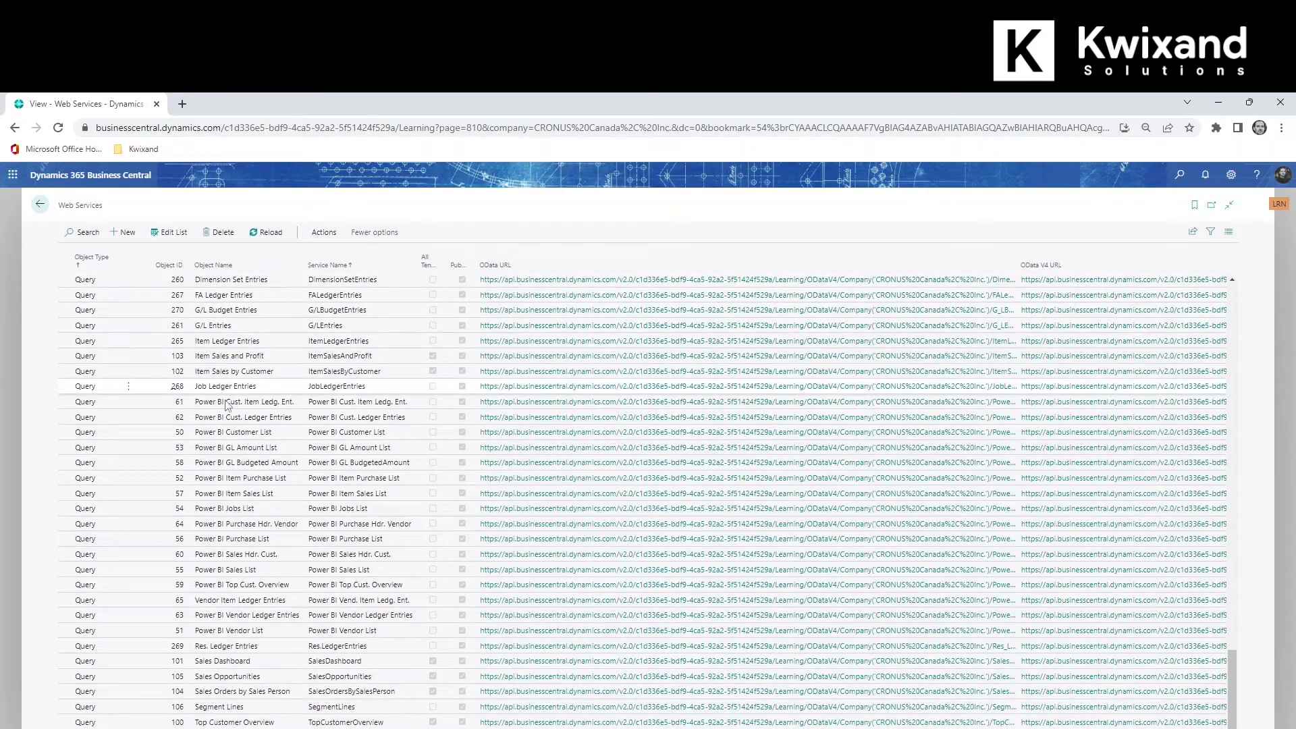
Filter Web Services to Power BI entries and copy the Customer List OData URL.
click(88, 234)
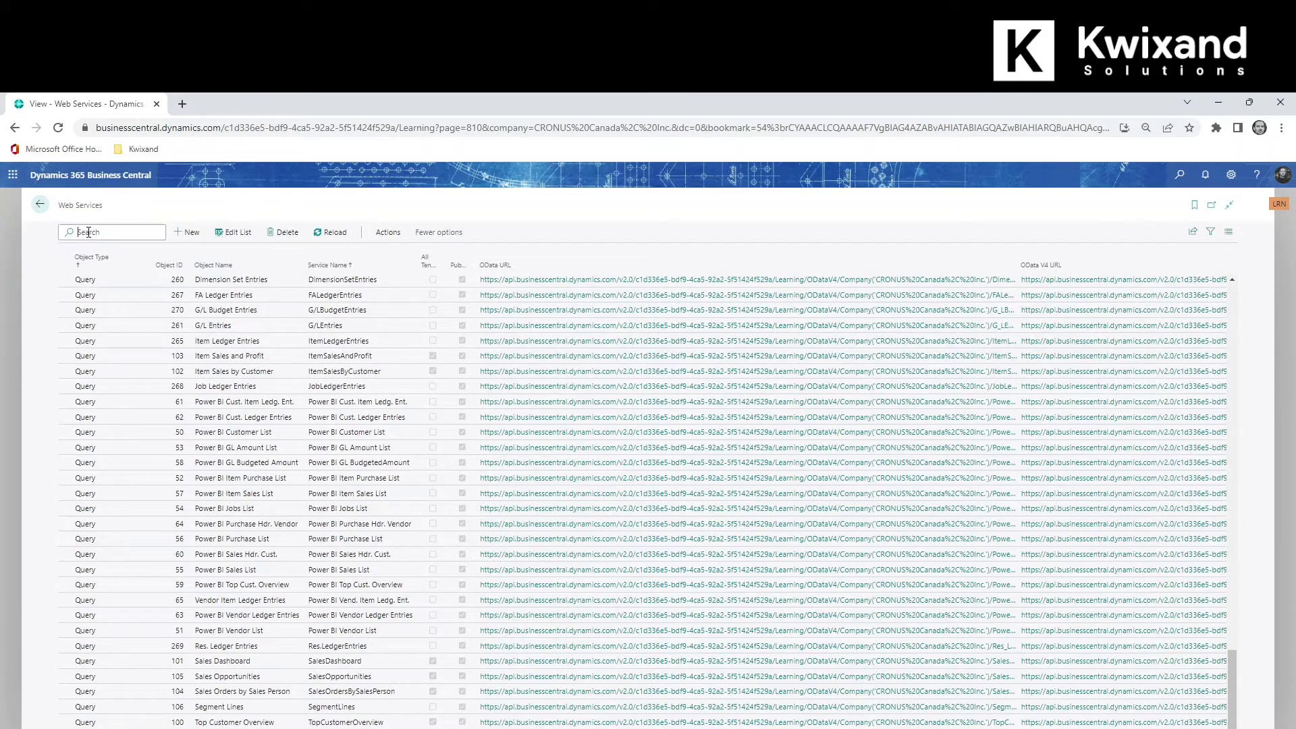
text(power bi)
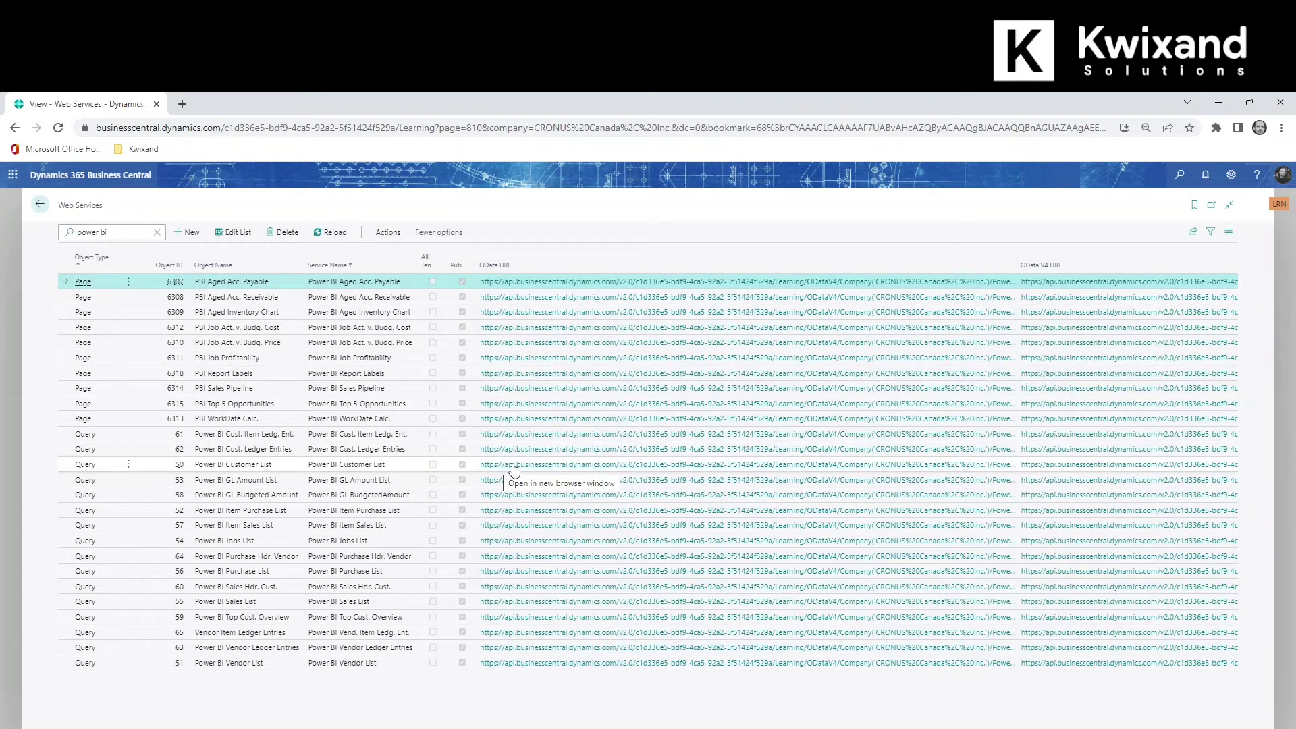
right_click(513, 468)
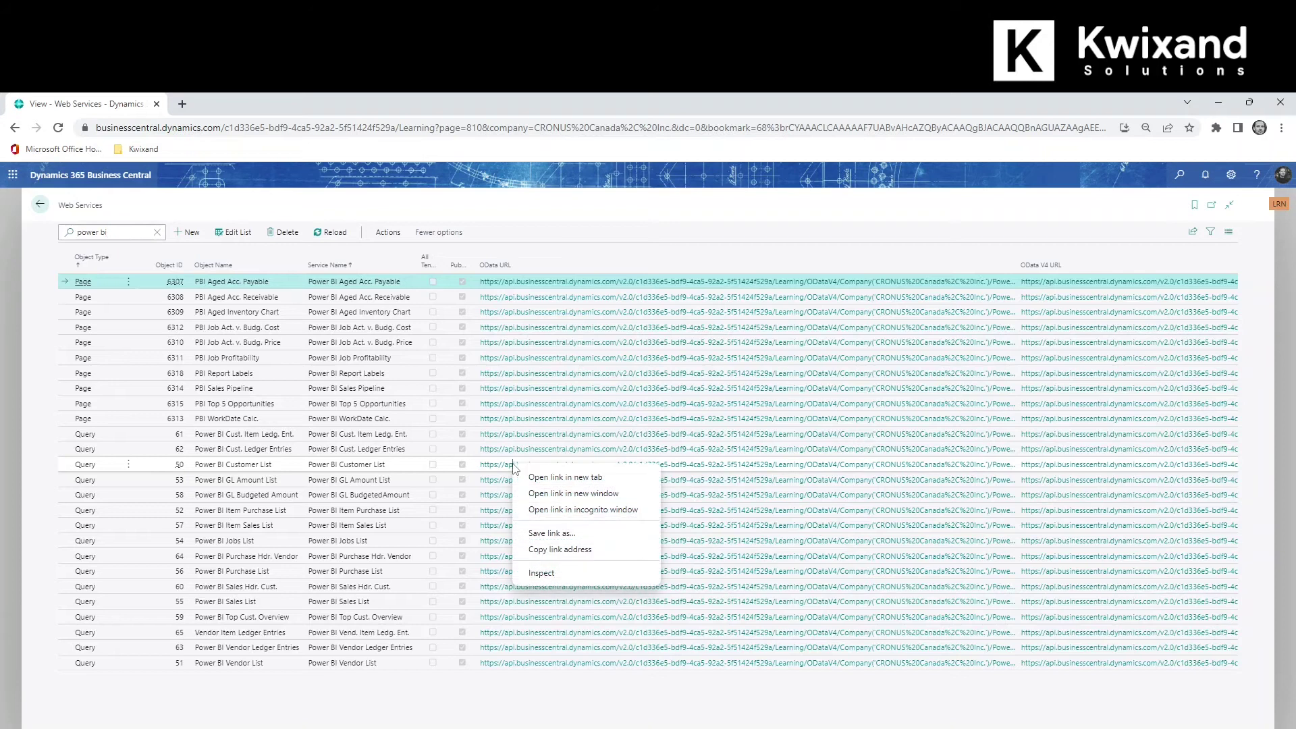
click(598, 550)
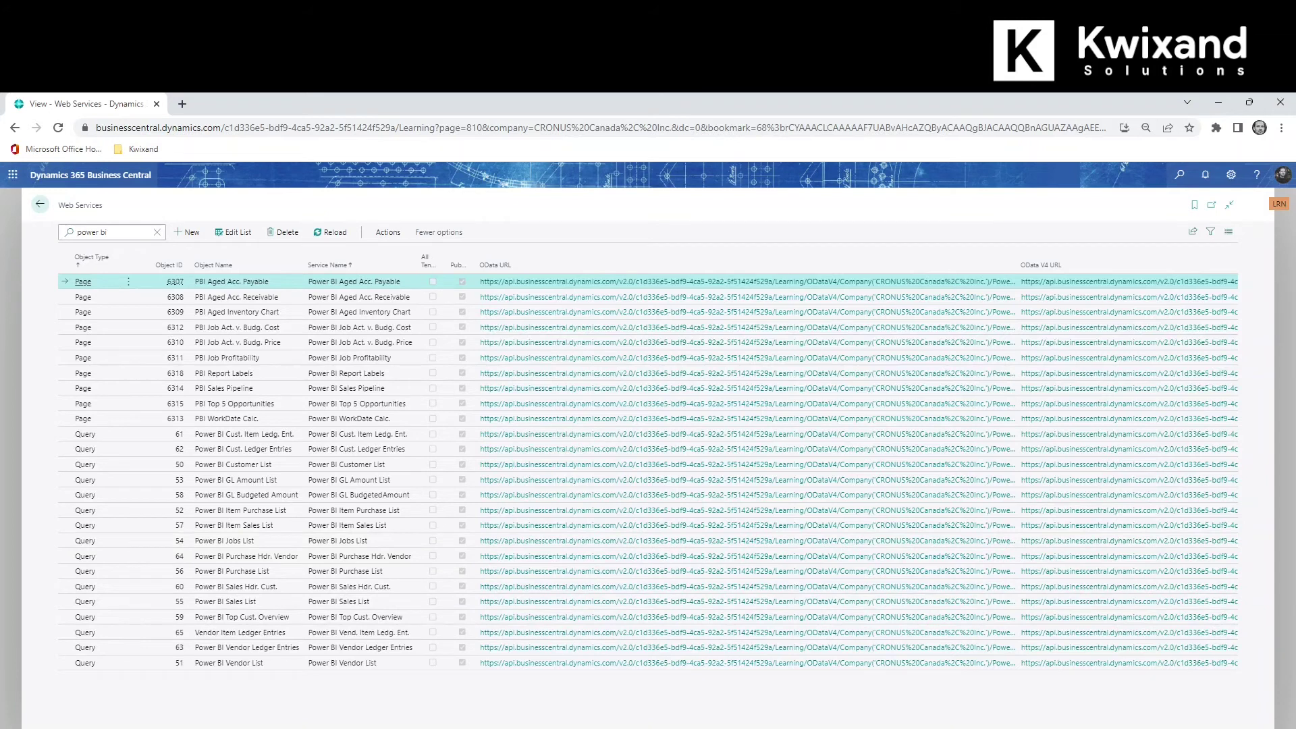
key(alt+Tab)
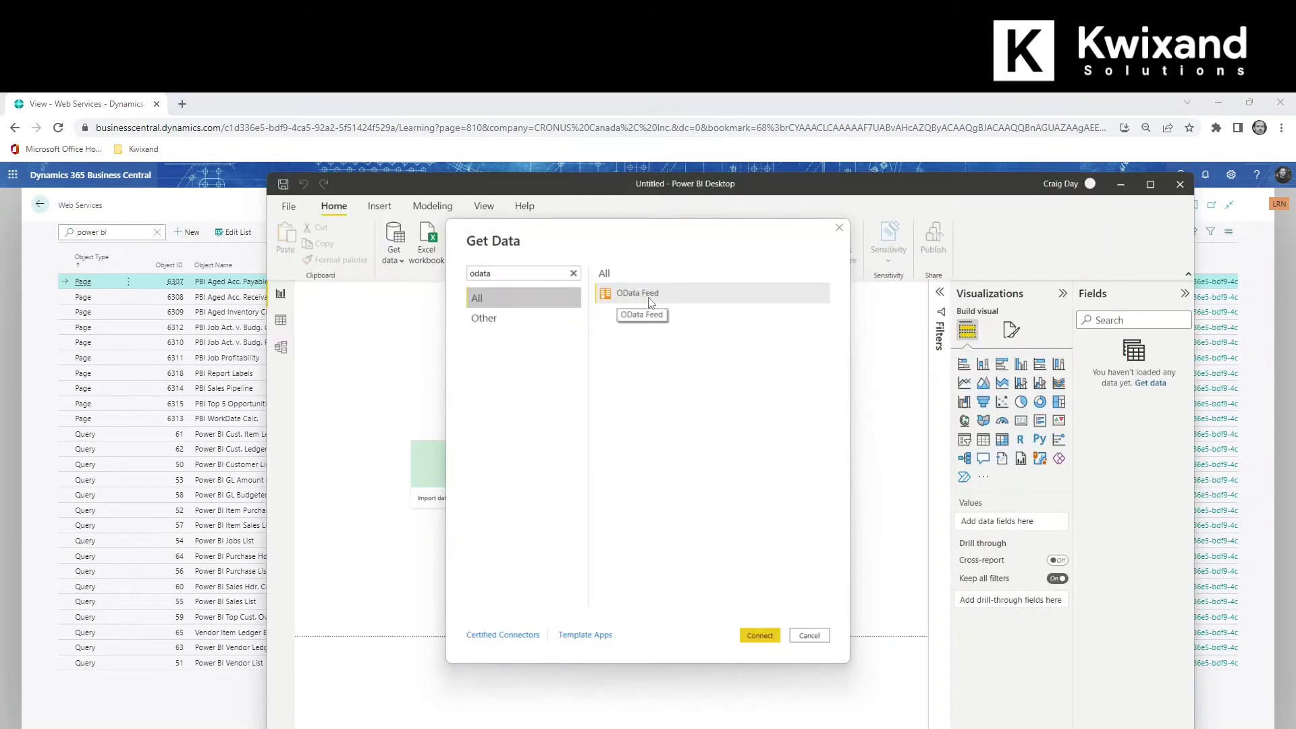
Connect an OData Feed using the pasted Business Central Customer List URL.
click(759, 638)
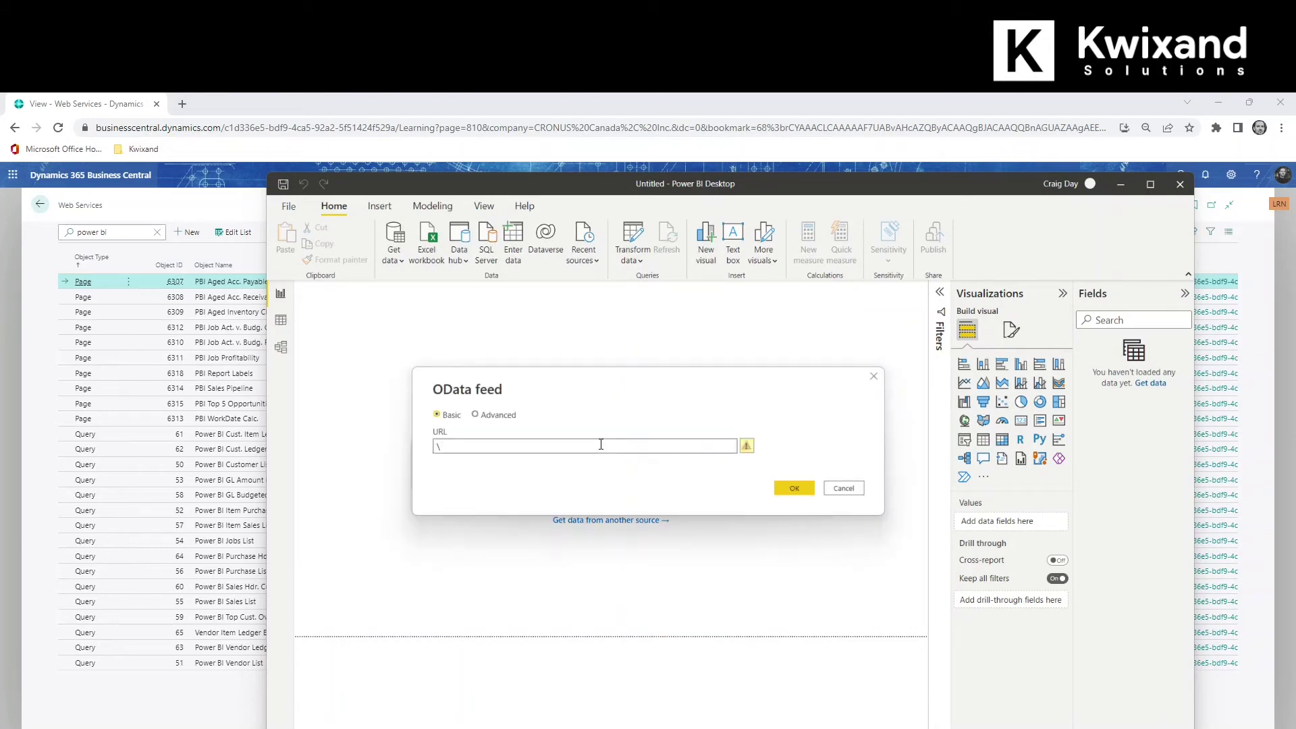
key(ctrl+v)
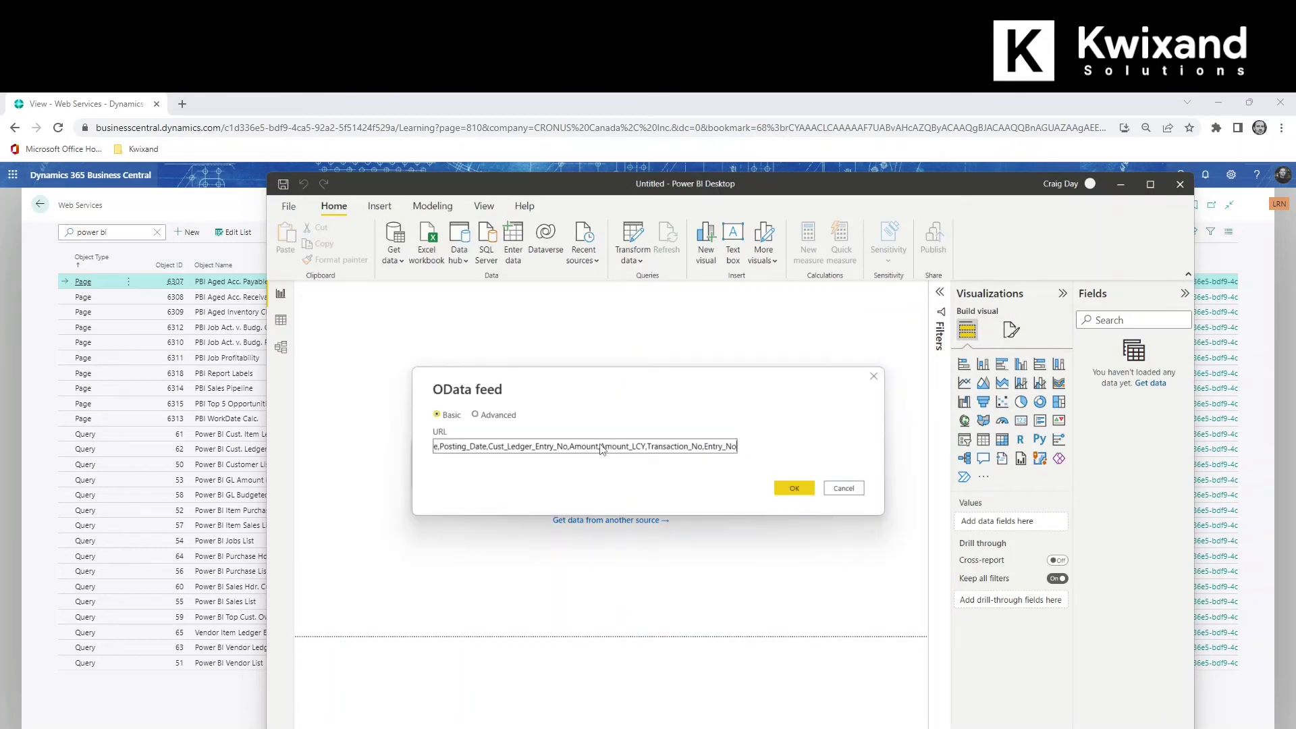
click(793, 489)
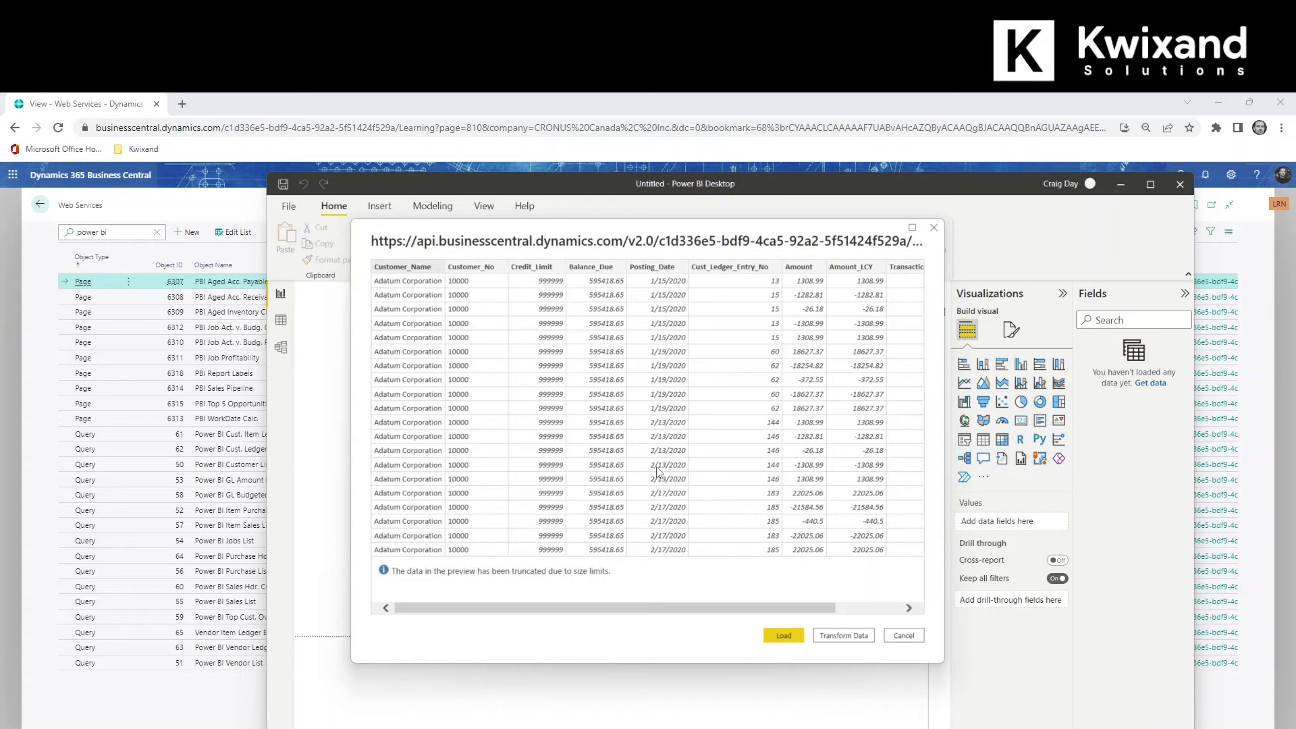
Load the previewed feed as Query1 and expand its fields in the Fields pane.
click(783, 637)
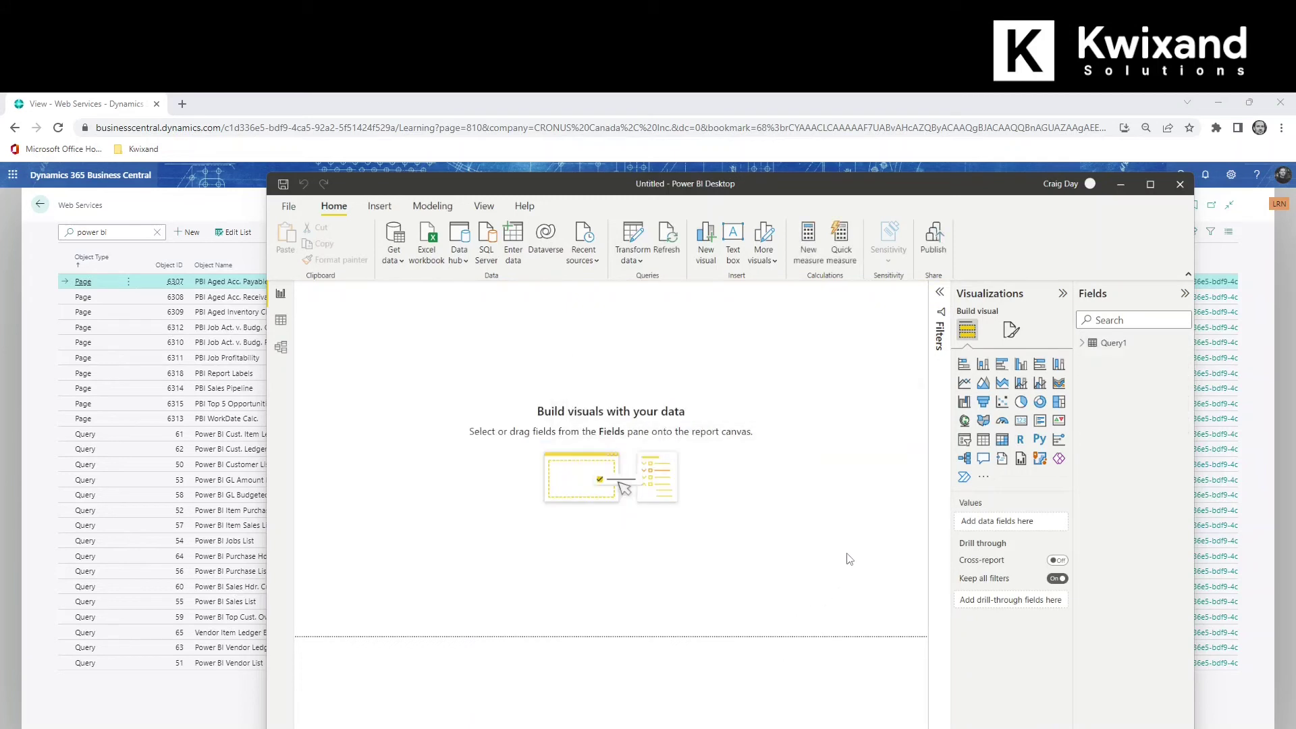
click(1081, 344)
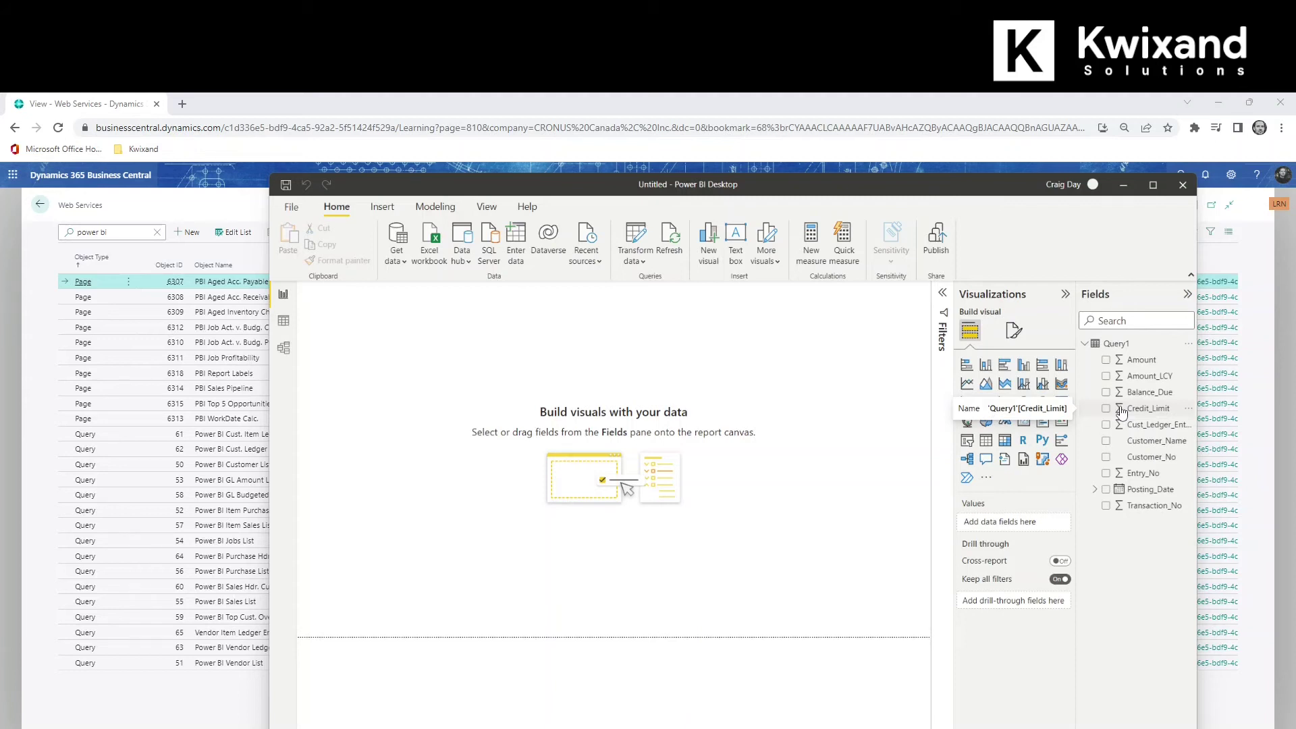
Set the page canvas type to Custom with height 325 px and width 350 px.
click(1013, 330)
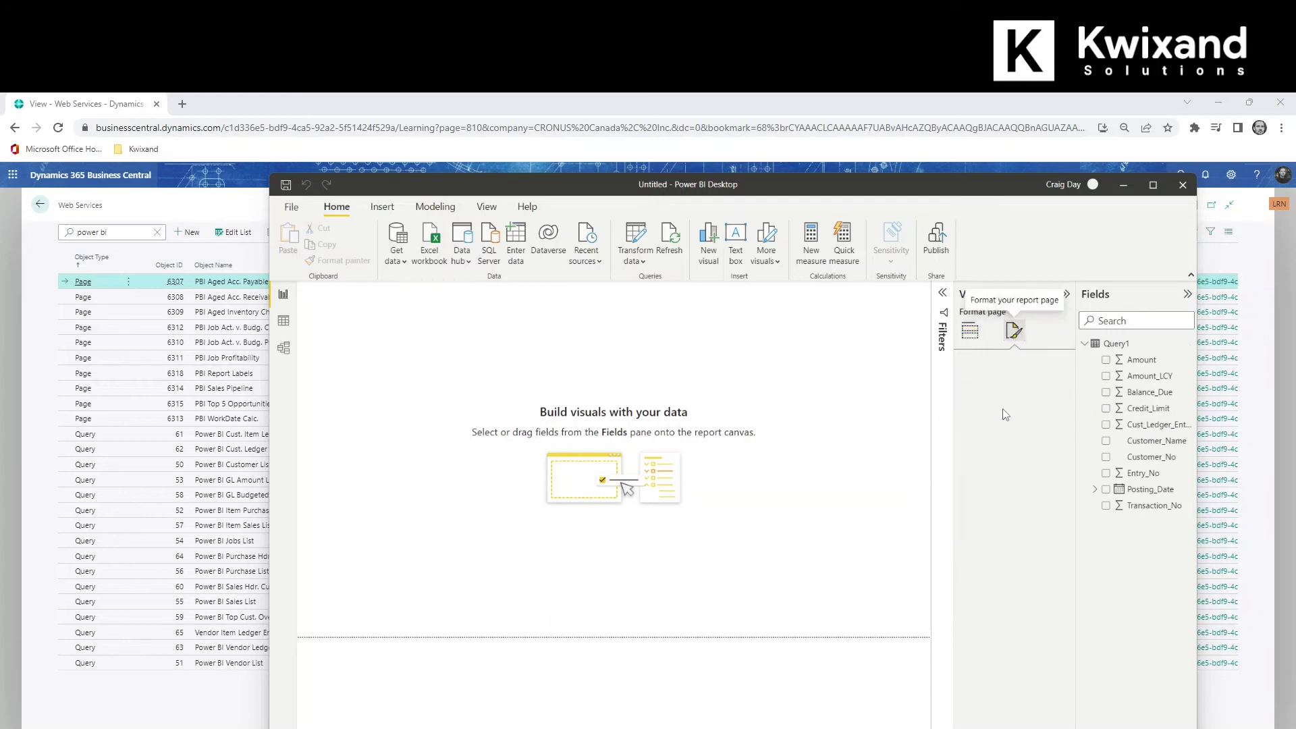
click(963, 425)
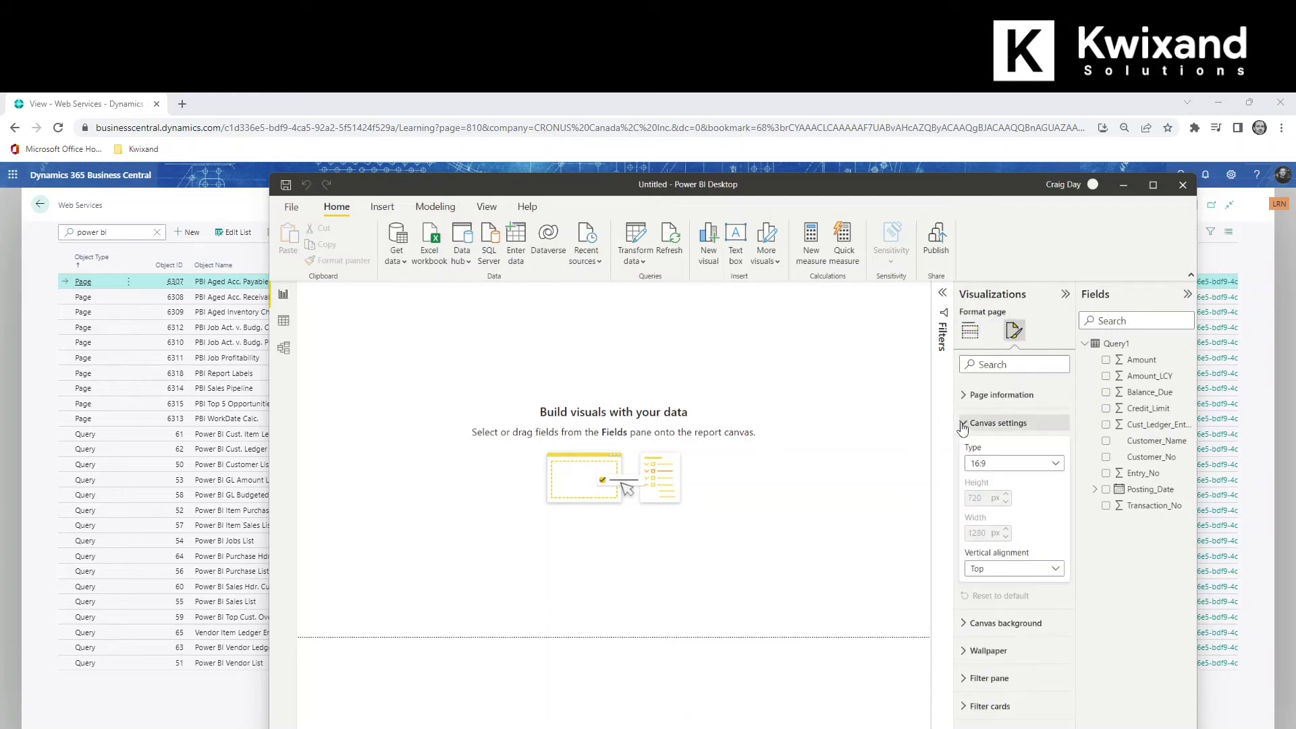
click(999, 466)
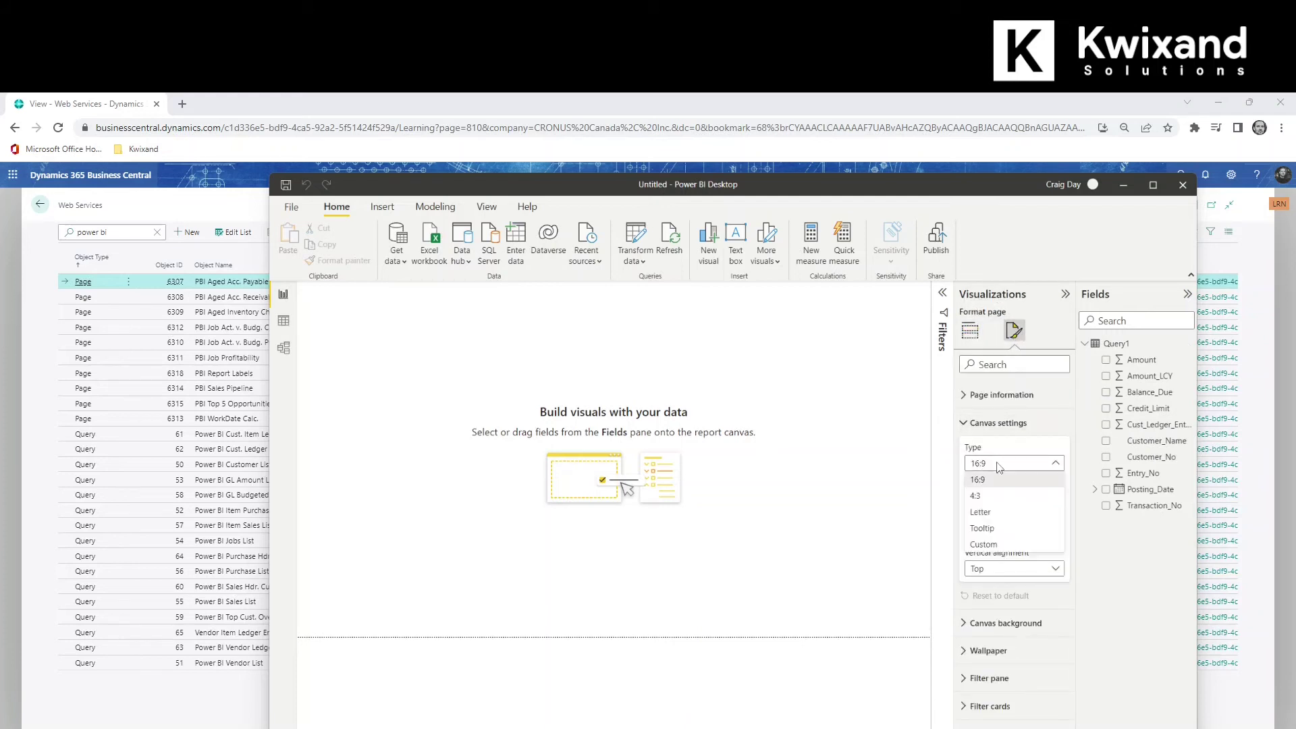
click(1005, 544)
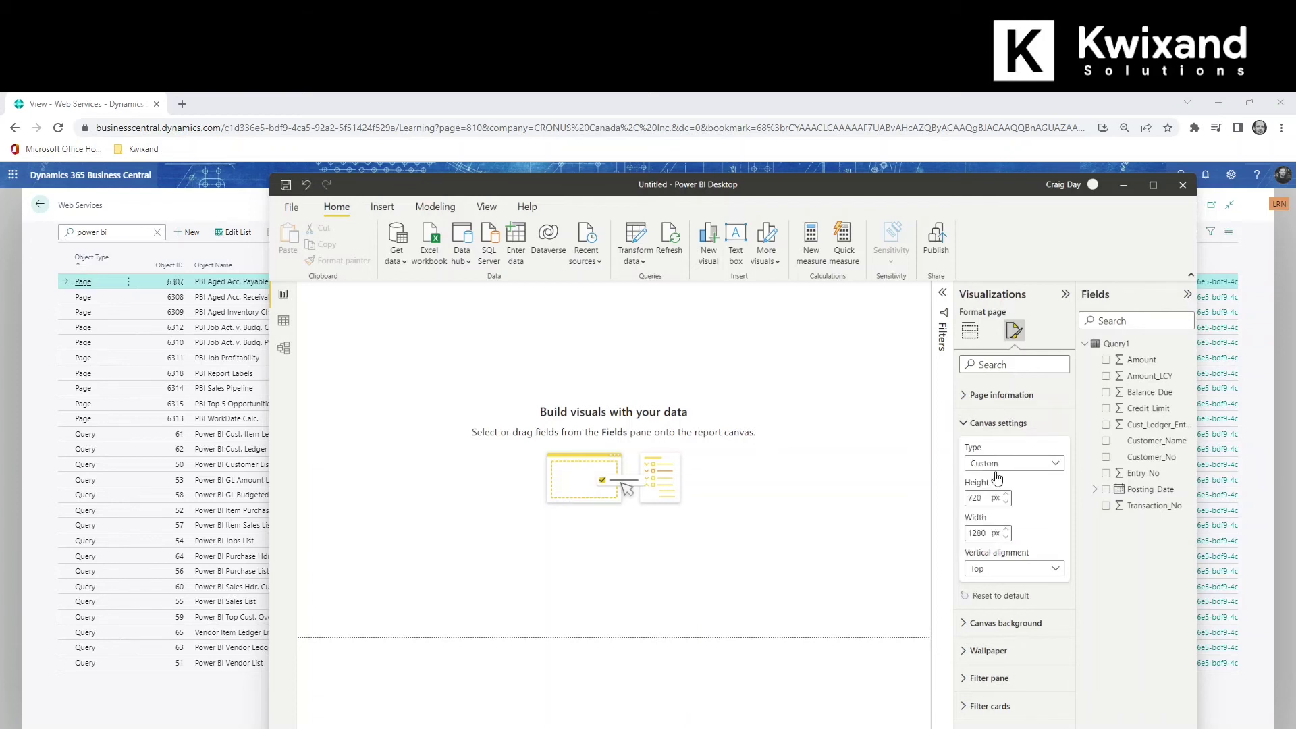
double_click(969, 497)
text(325)
key(Tab)
text(350)
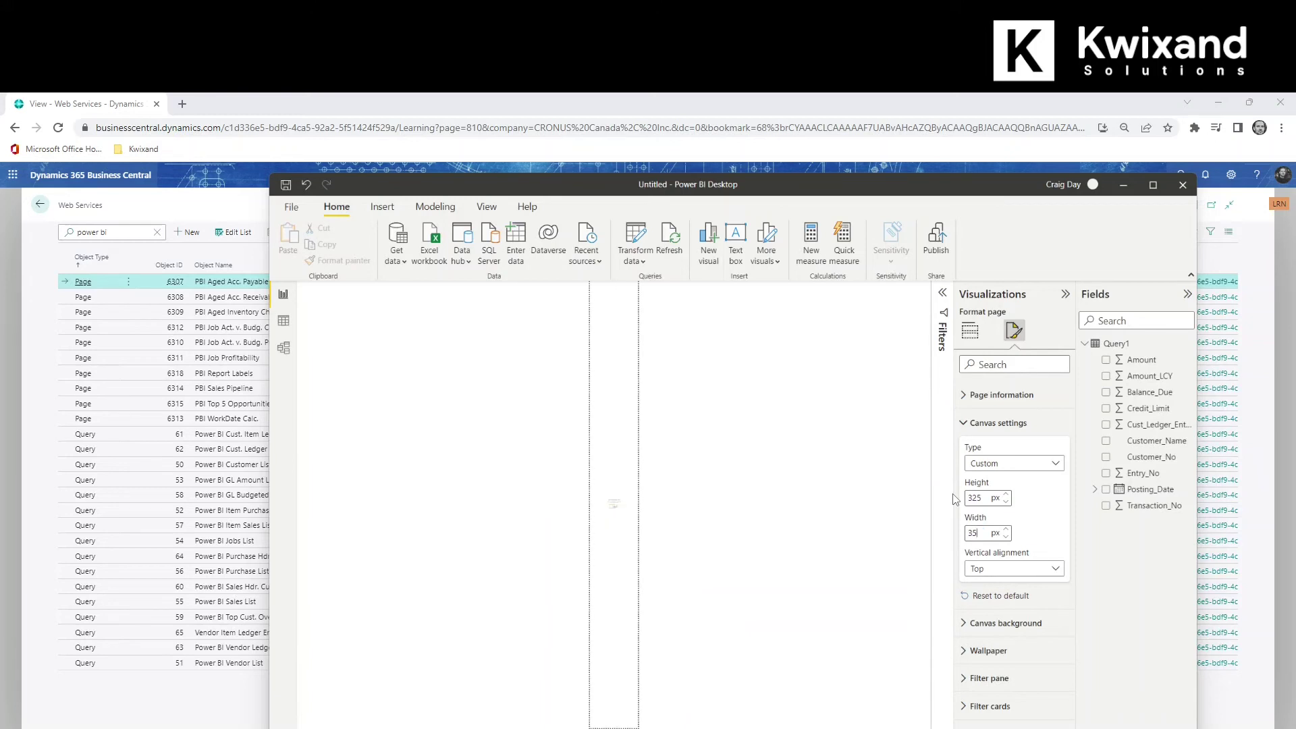
key(Tab)
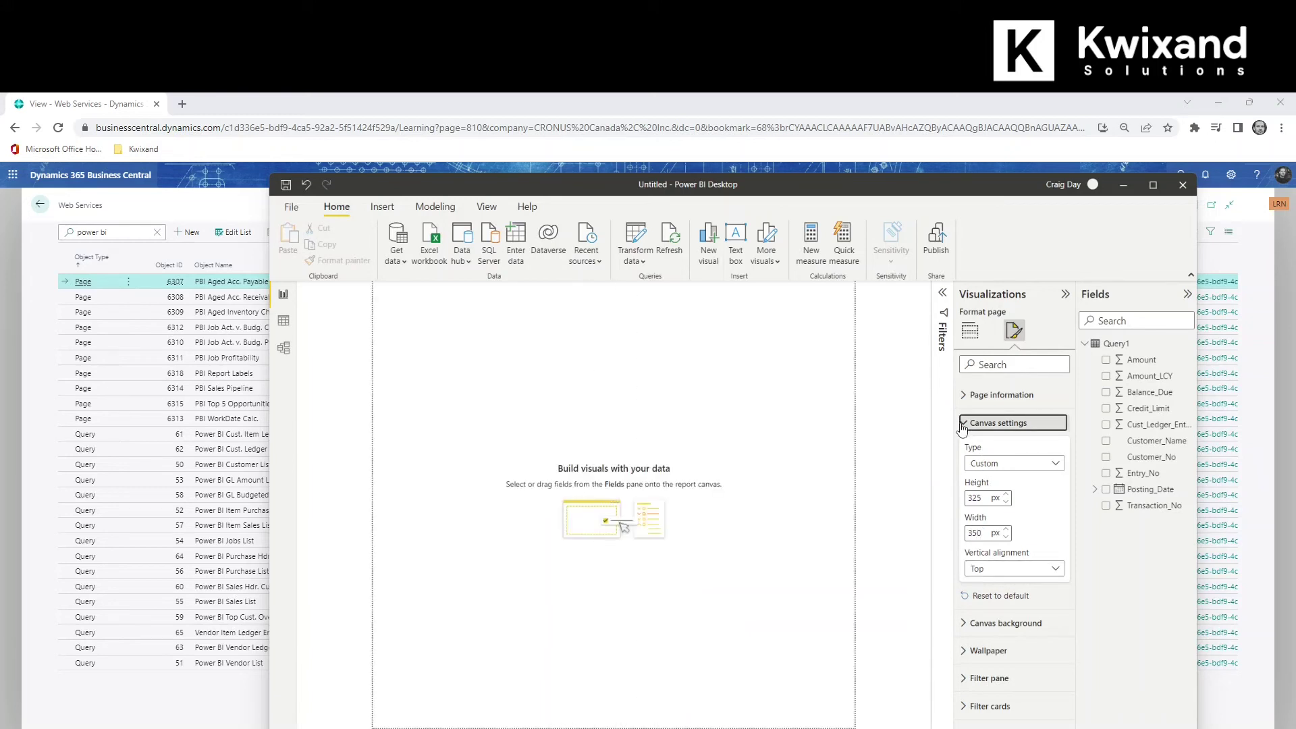
click(962, 424)
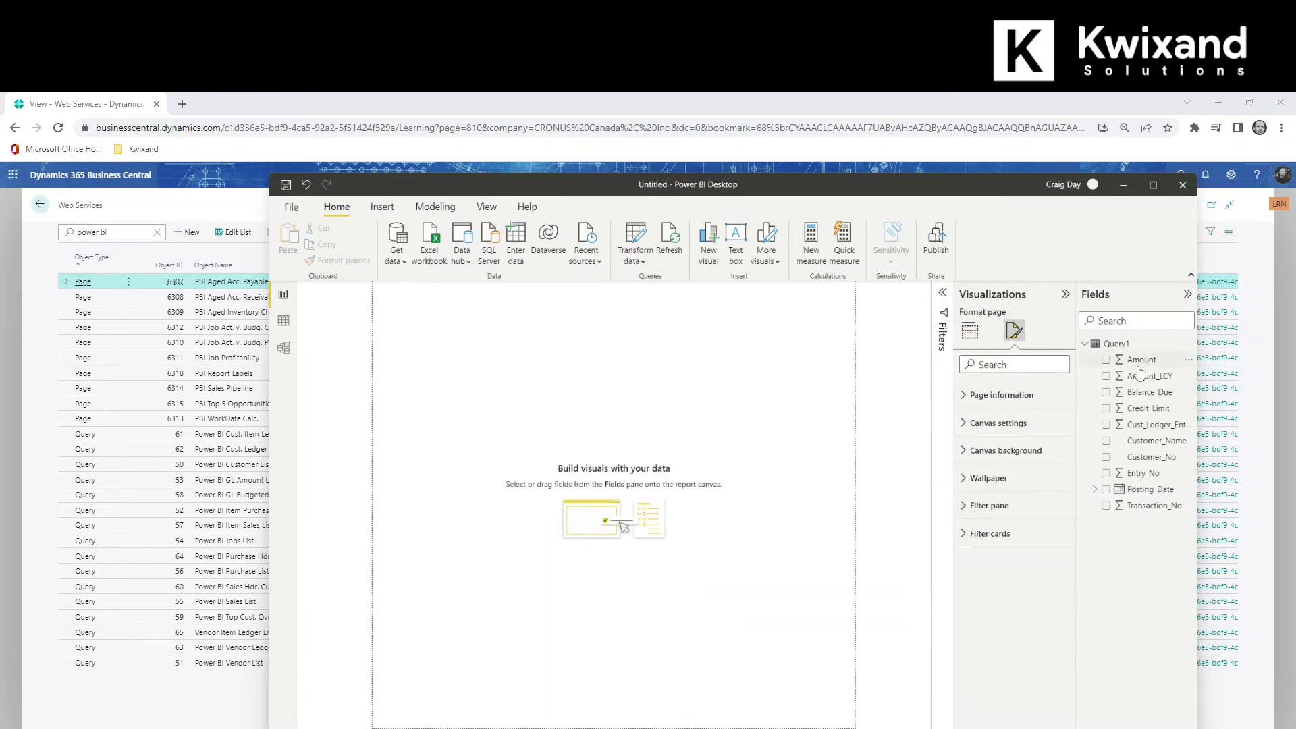
Build a widened table of Customer_No, Customer_Name and Amount, and add Customer_No as an all-pages filter.
drag(1153, 461, 503, 409)
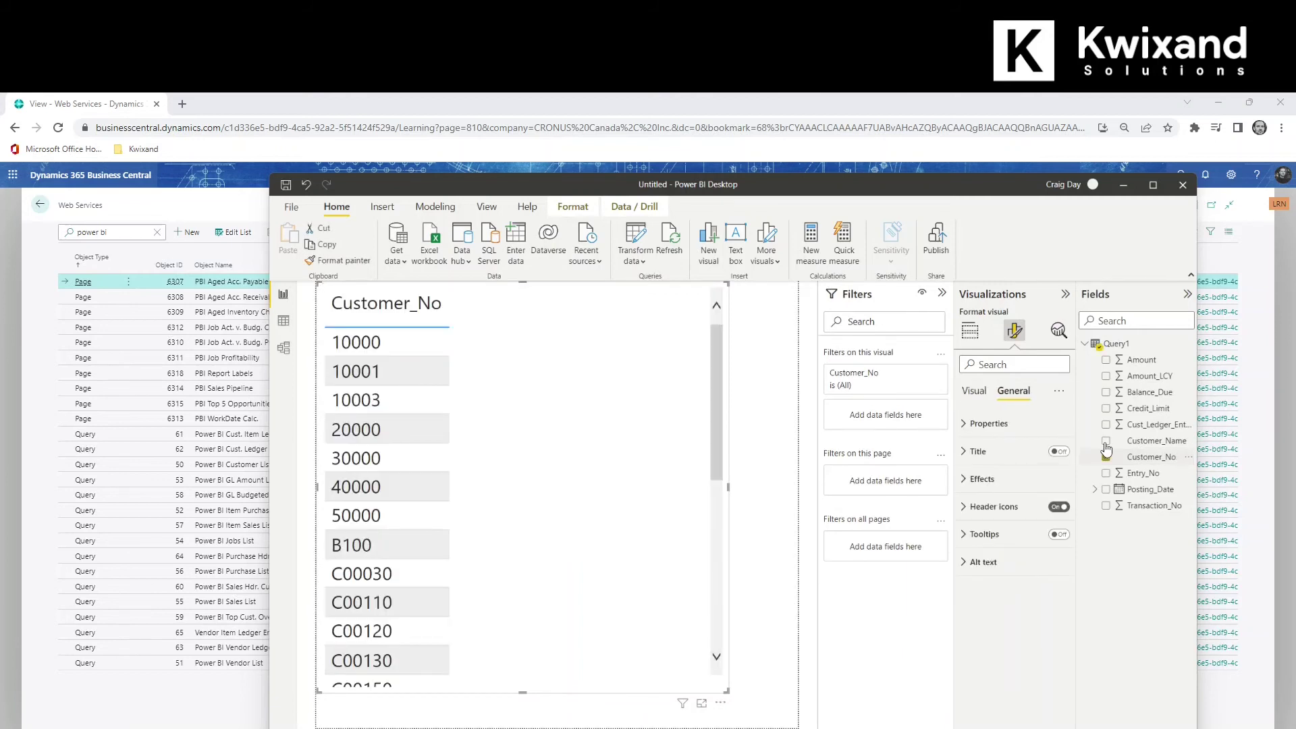
click(1106, 441)
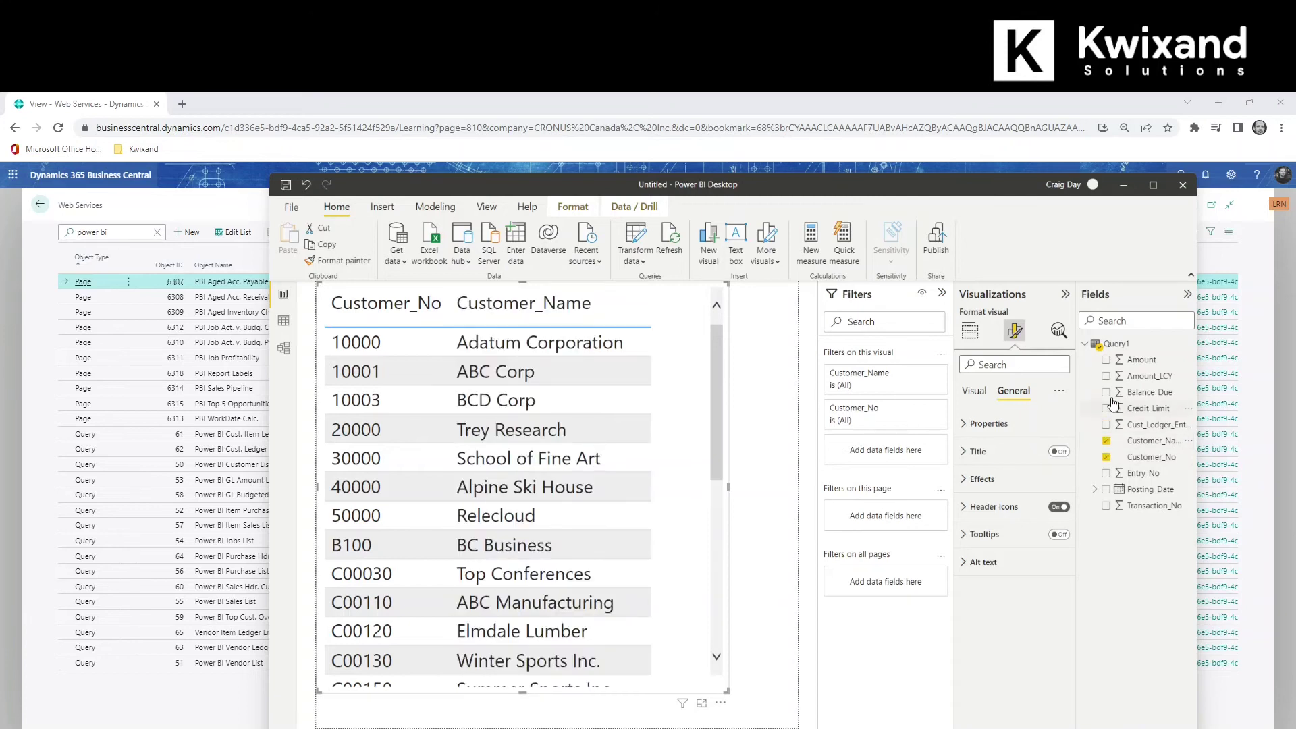
click(1107, 361)
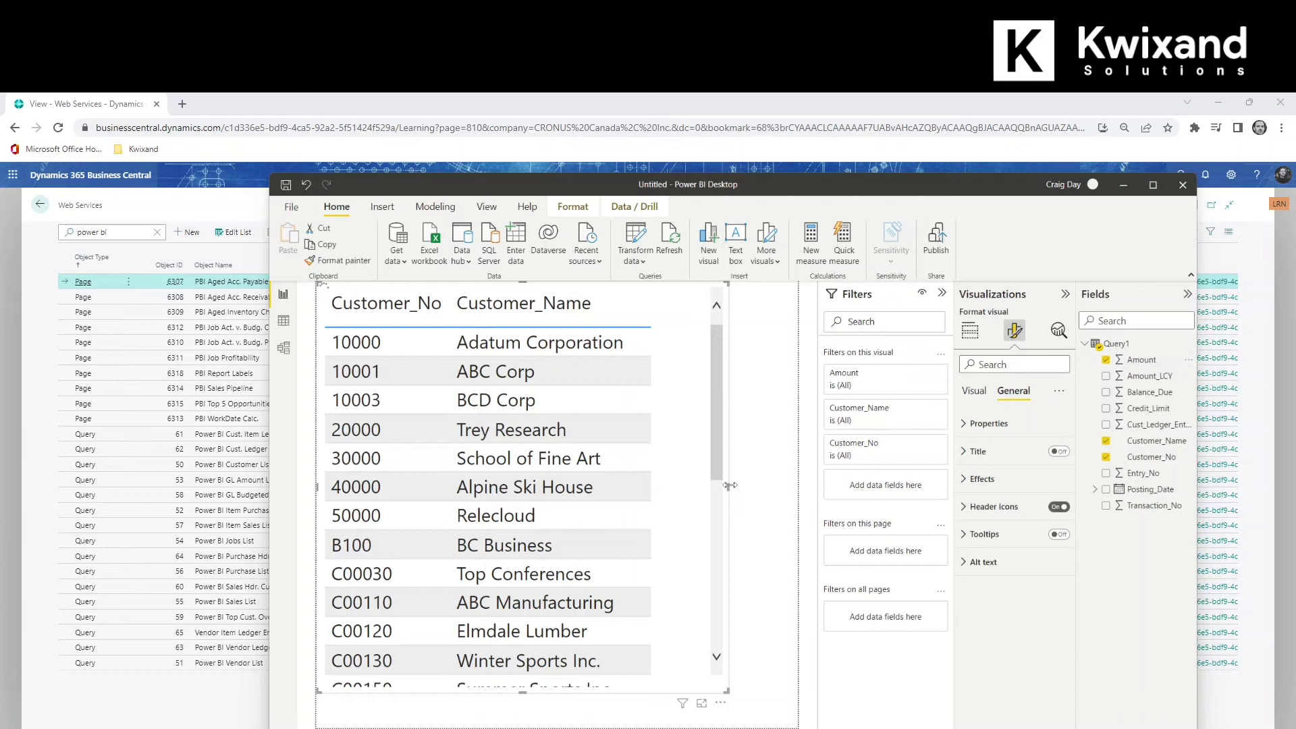
drag(730, 485, 797, 500)
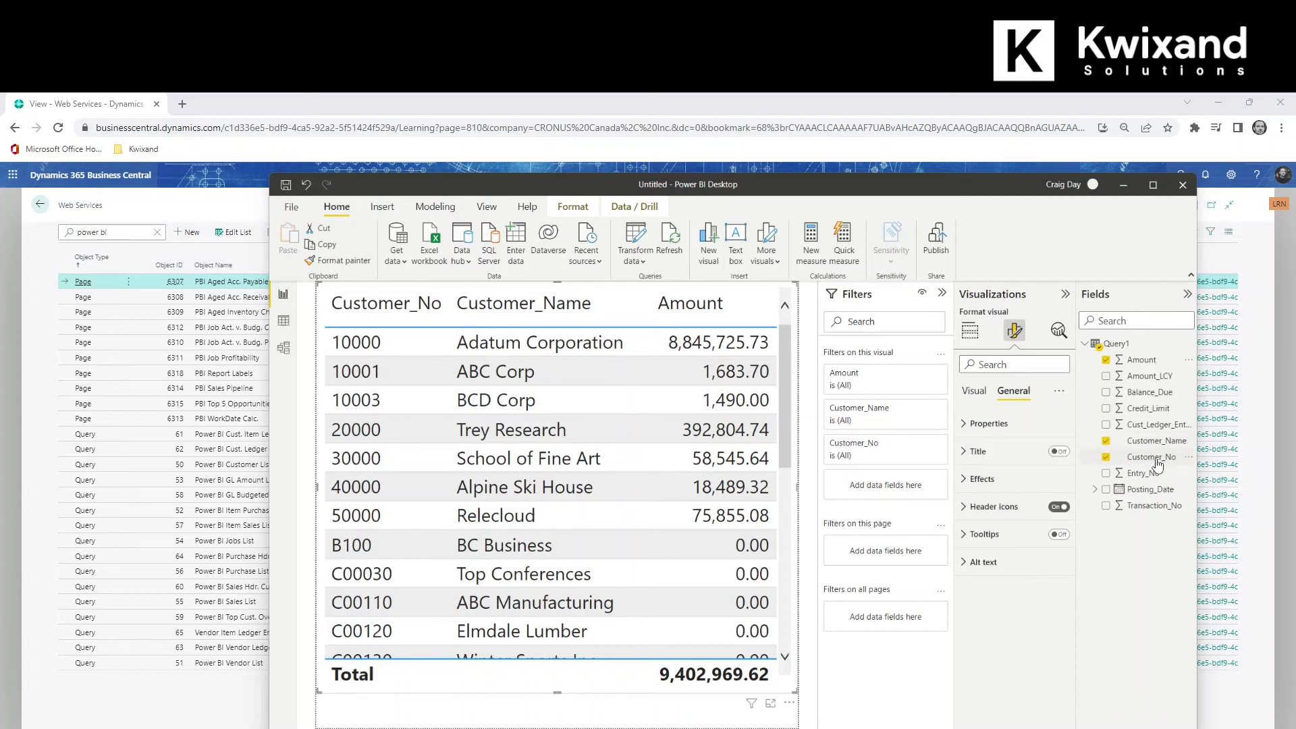
drag(1158, 464, 895, 617)
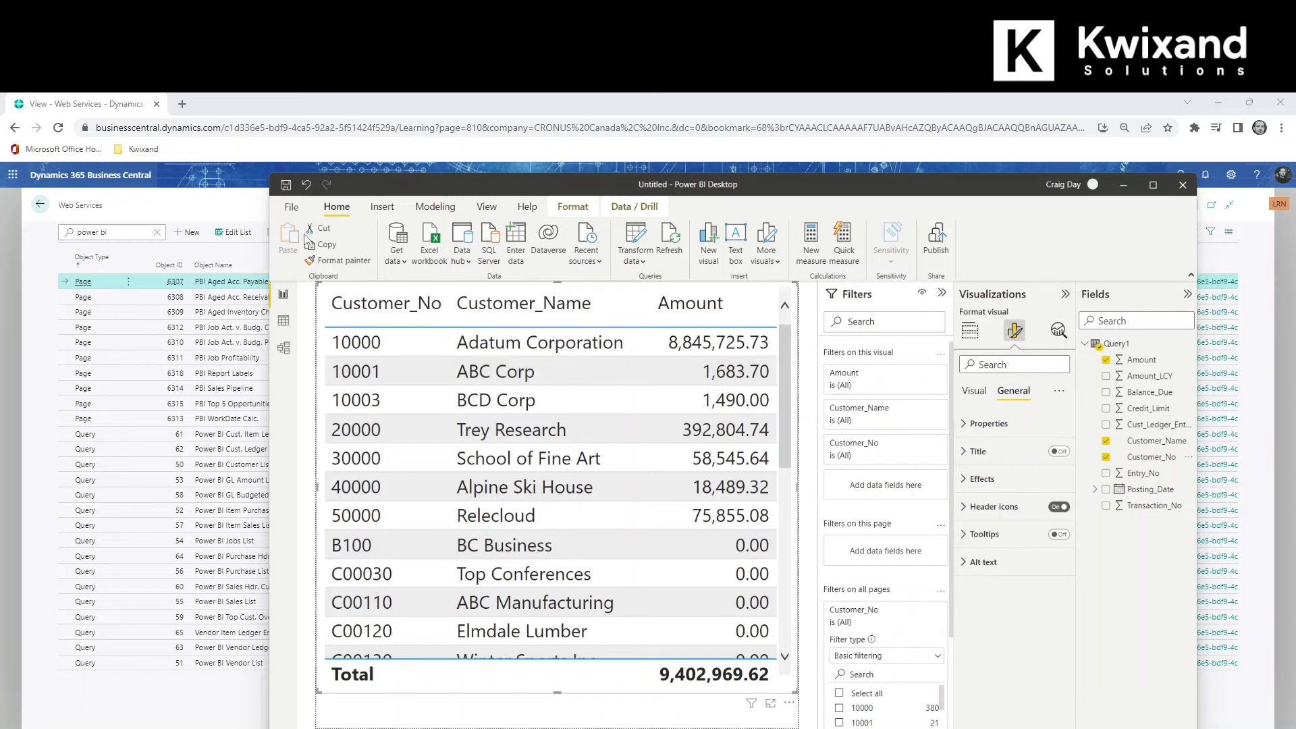
Save the Power BI report under the file name 'Customers with Amounts'.
click(291, 211)
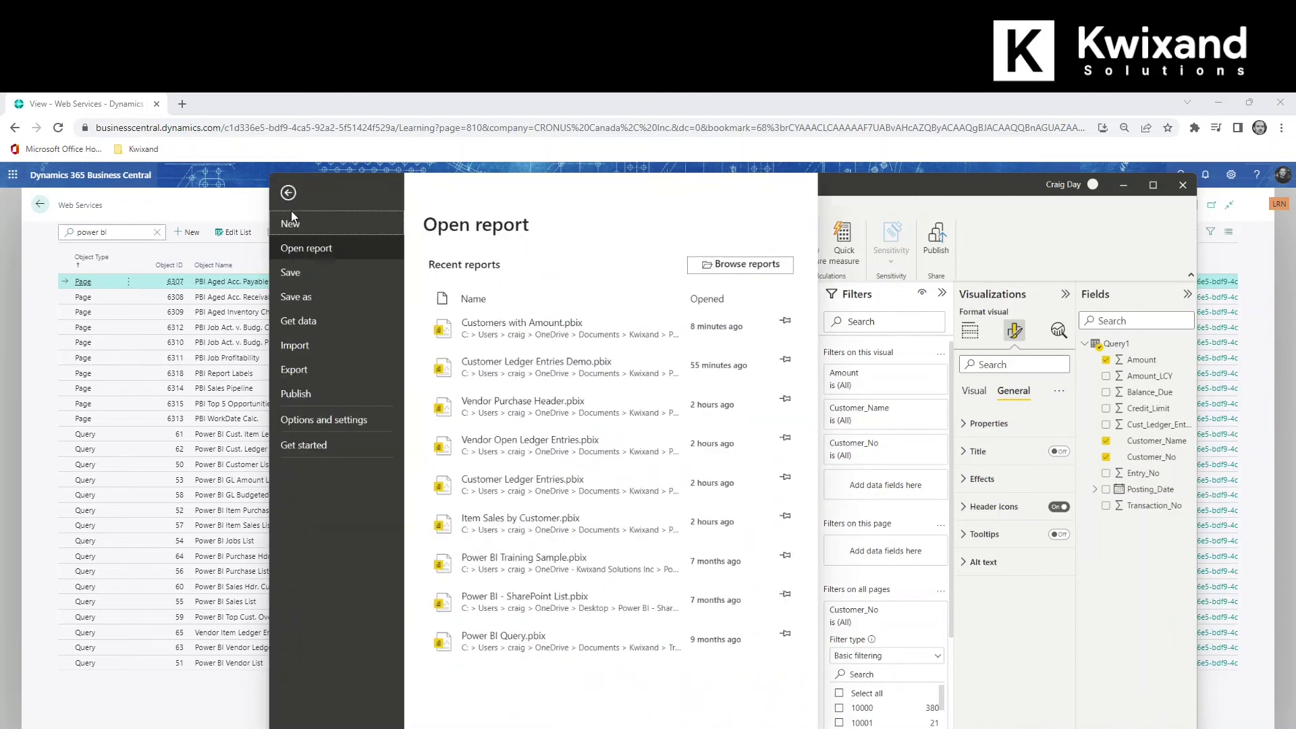
click(306, 273)
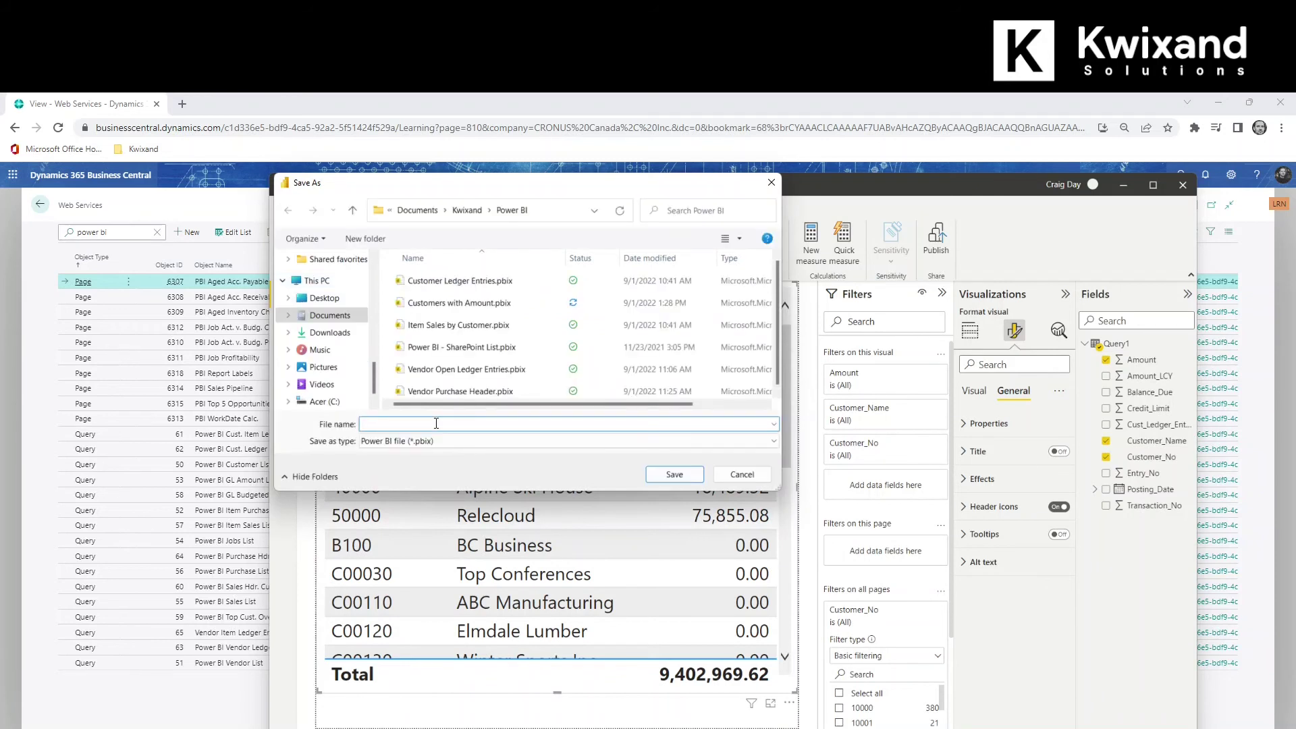
text(Customers with )
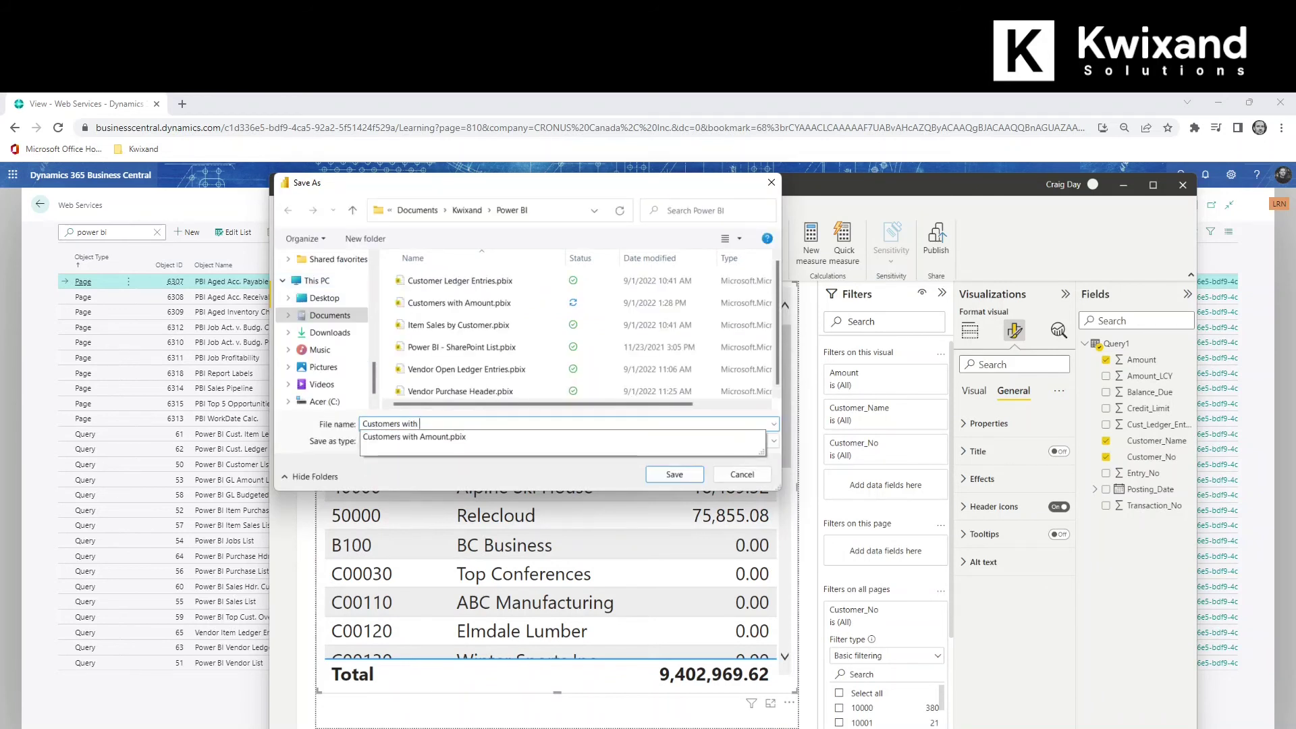
text(Amount)
key(Return)
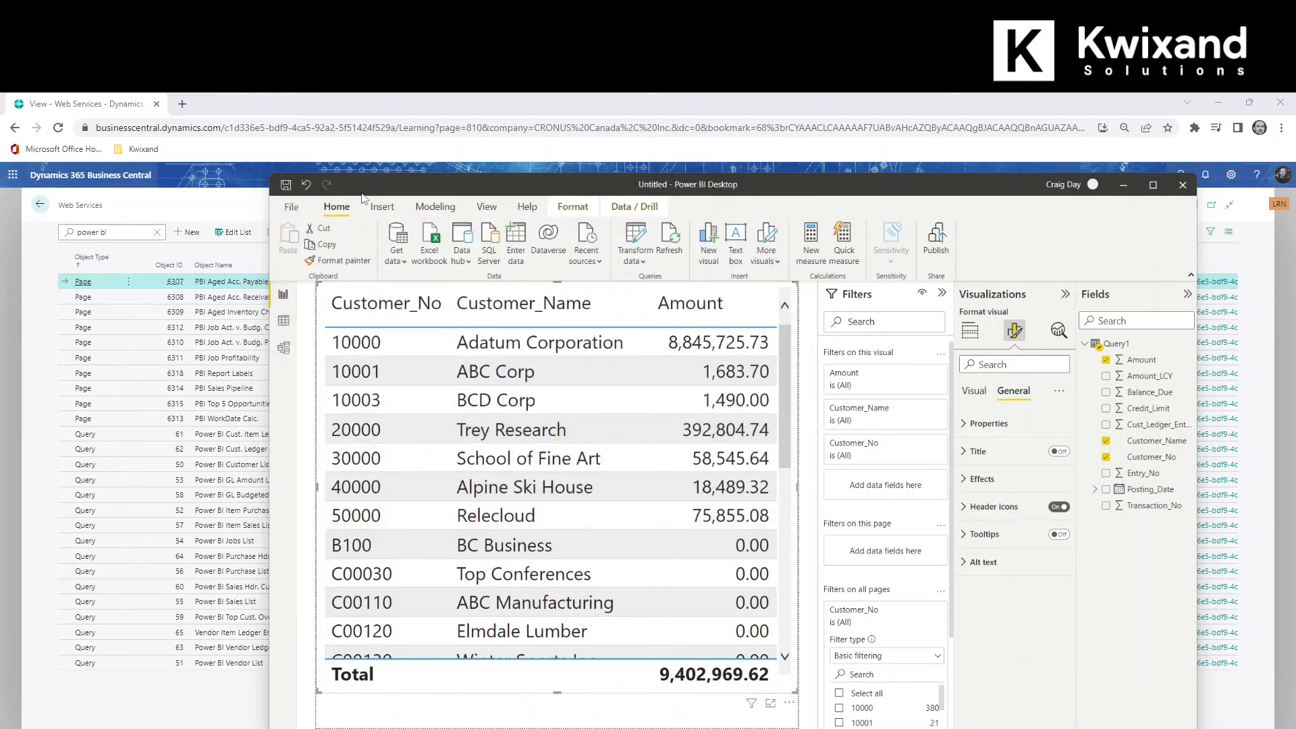
Publish the report to Power BI in Business Central Sample Workspace and dismiss the success message.
click(294, 210)
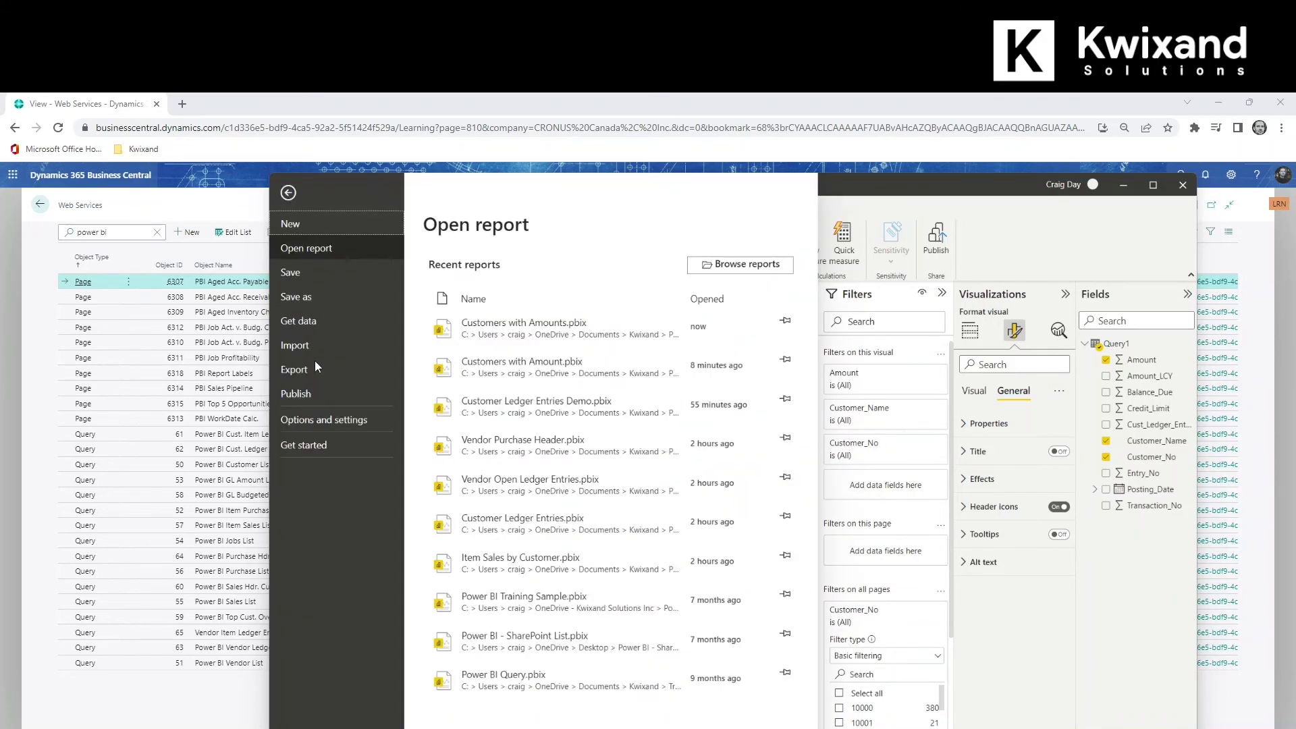
click(291, 394)
click(492, 271)
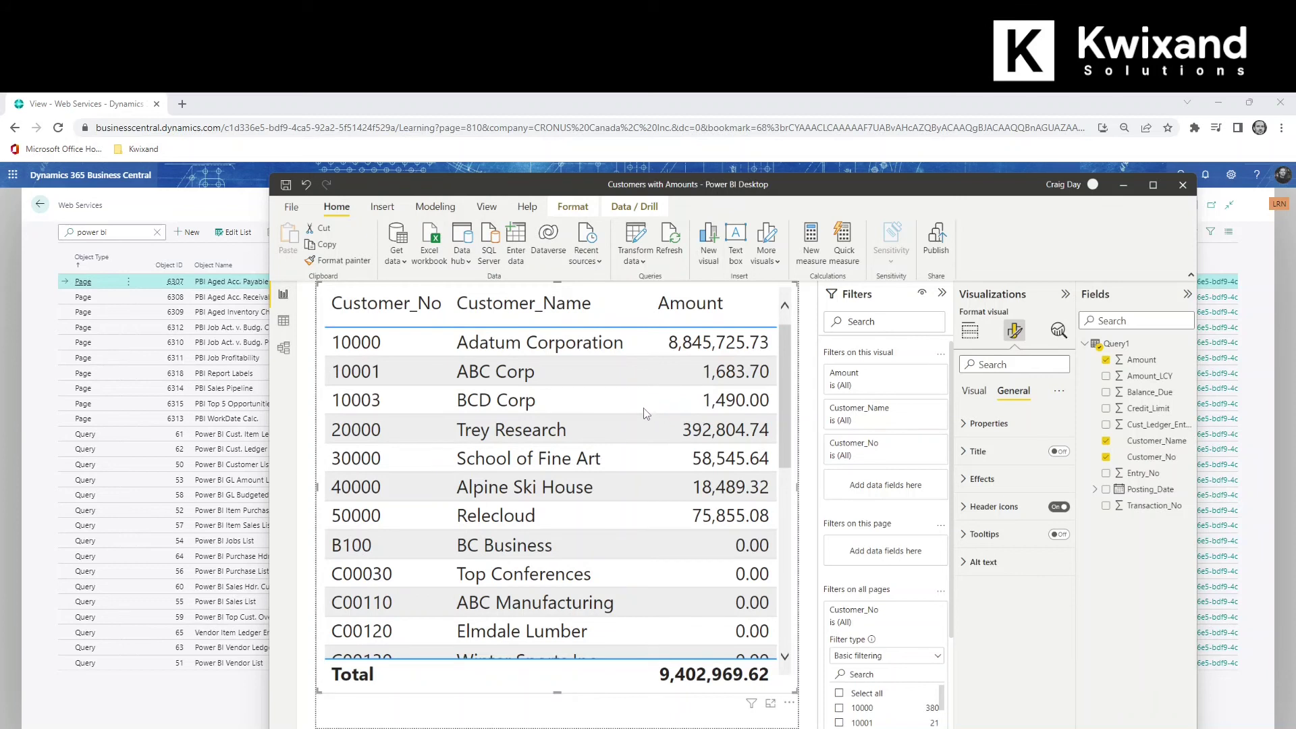
click(588, 433)
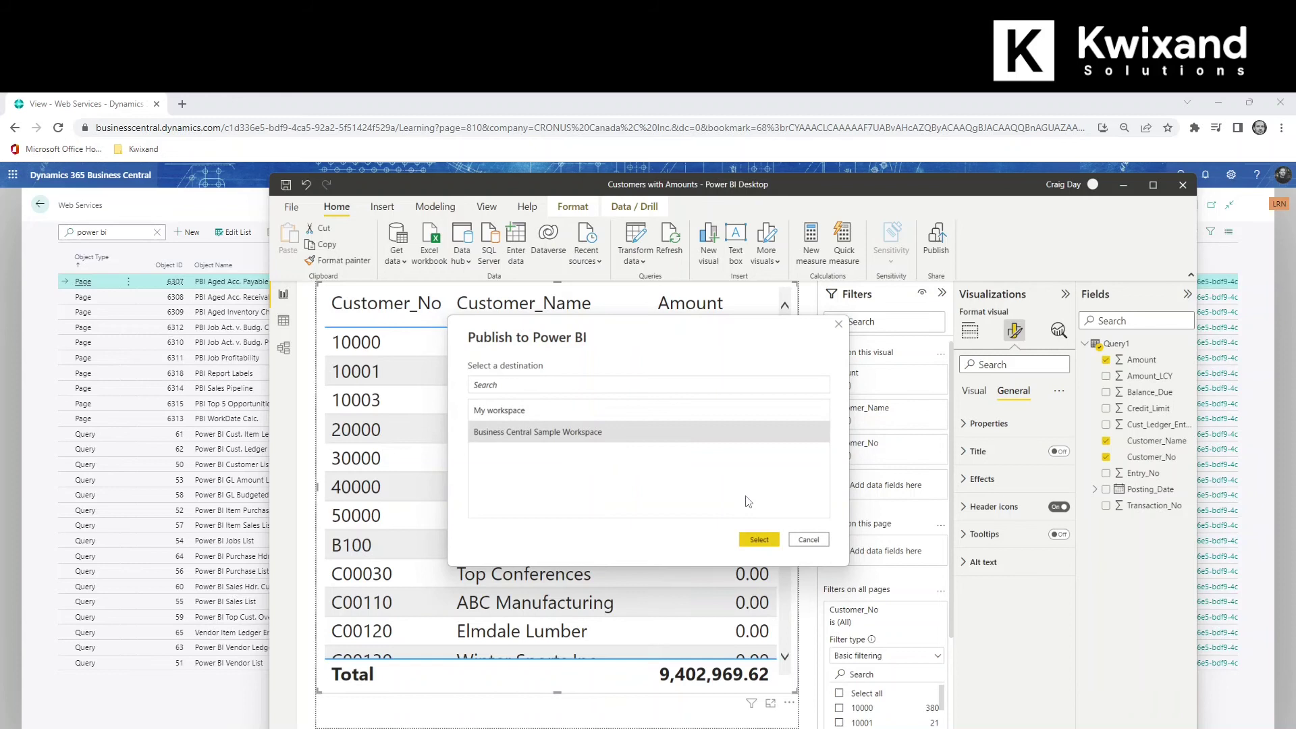
click(759, 539)
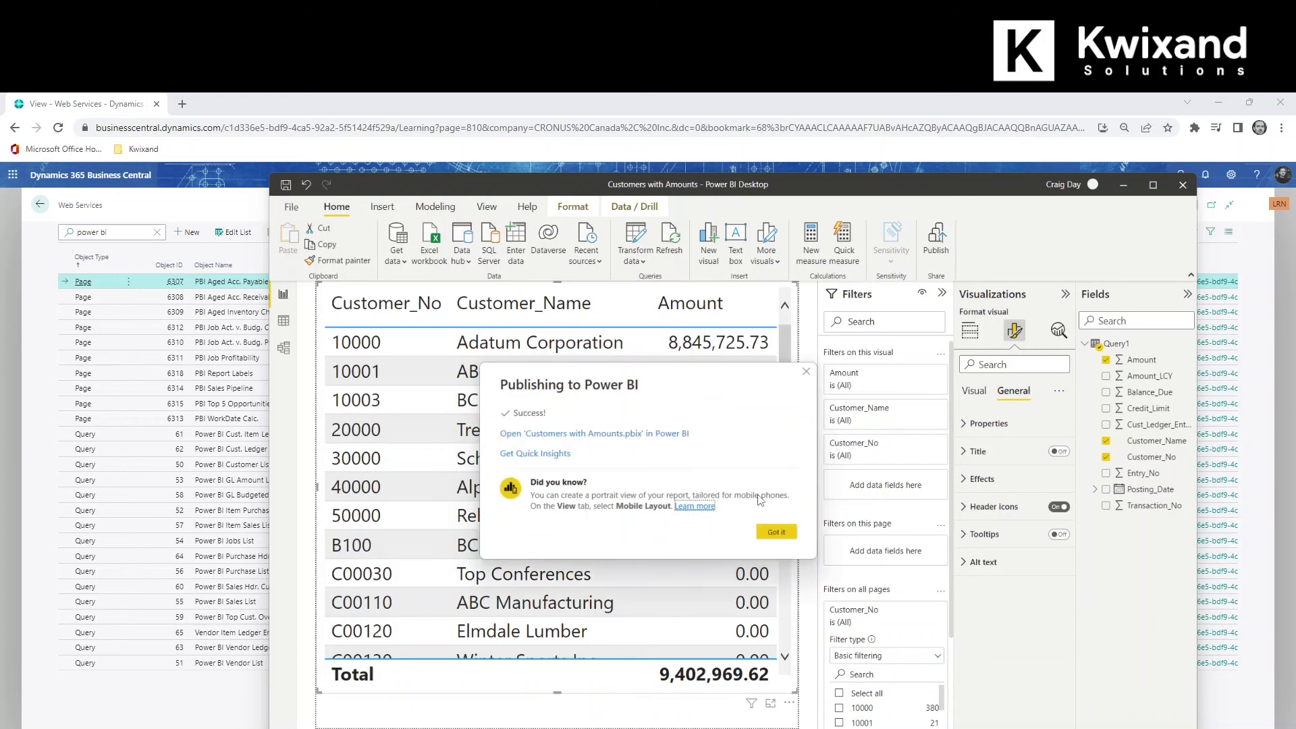
click(777, 533)
Return to the Business Central home page and open the Customers list.
click(160, 210)
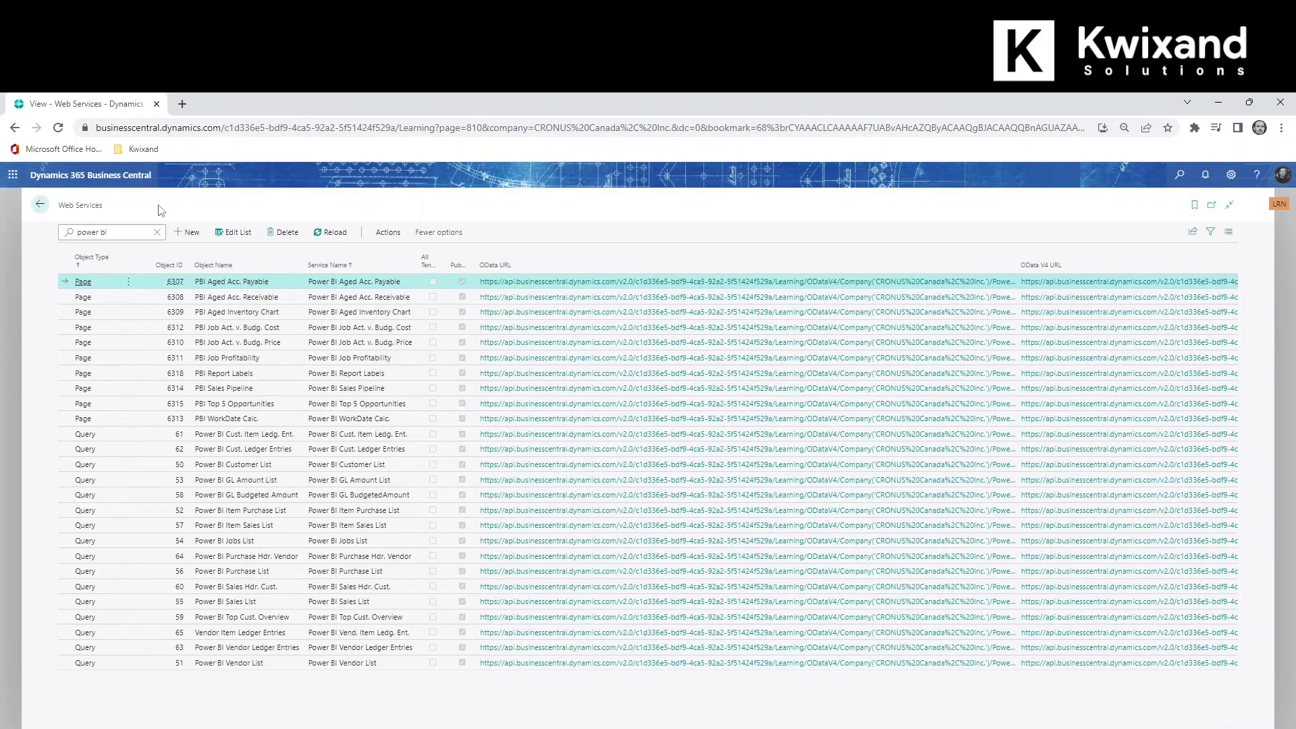
click(42, 208)
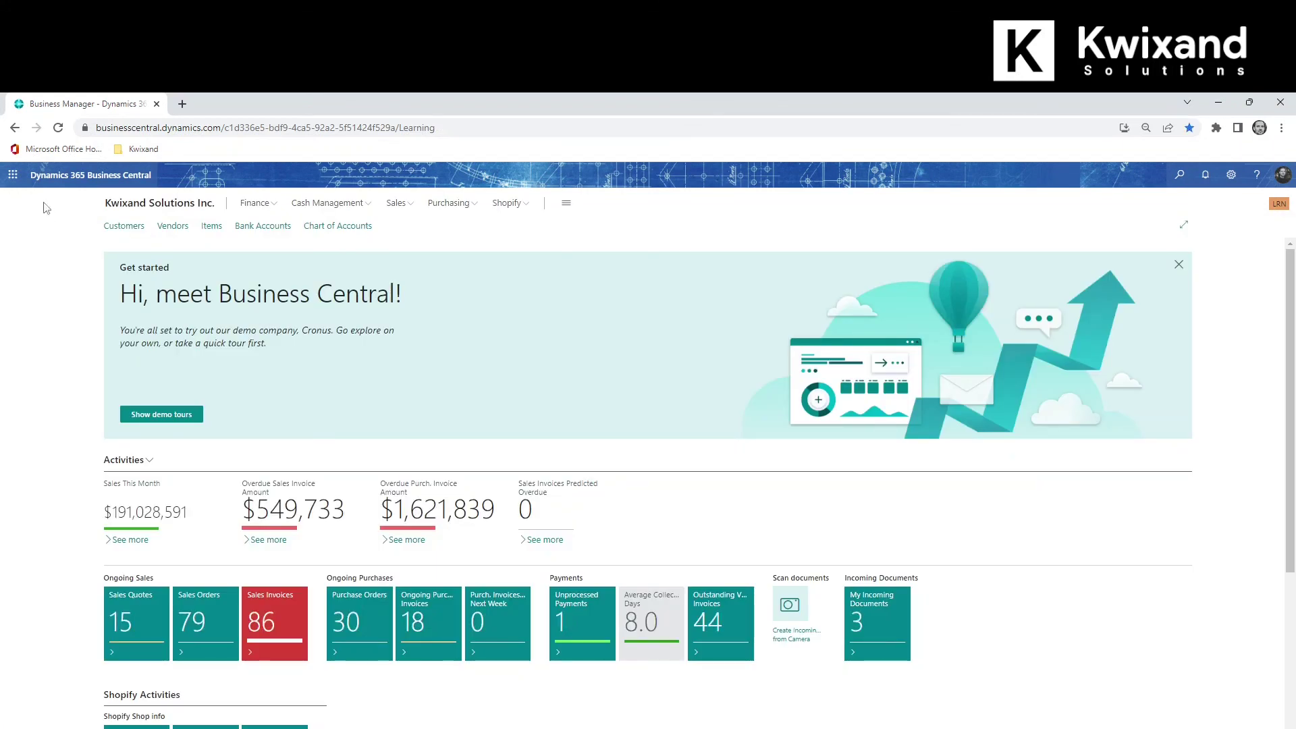
click(114, 229)
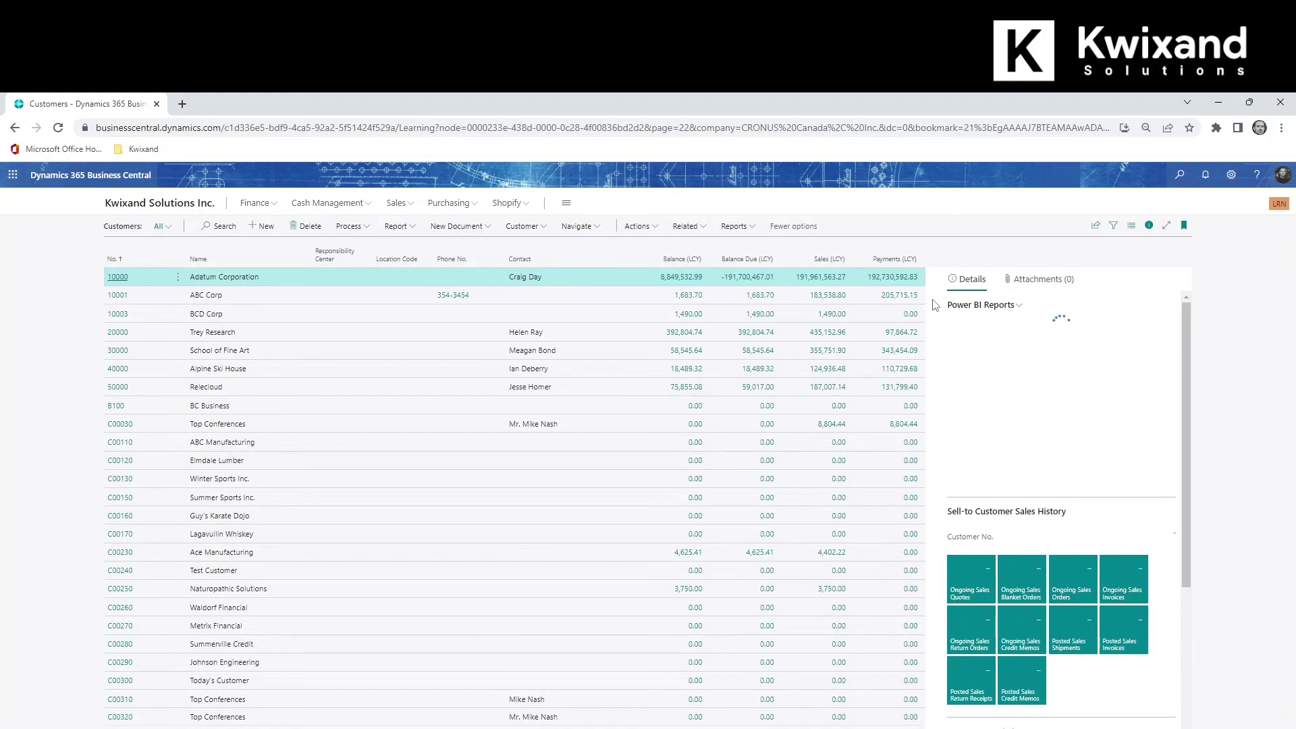
Enable Customers with Amounts in the Power BI Reports selection and confirm with OK.
click(1019, 308)
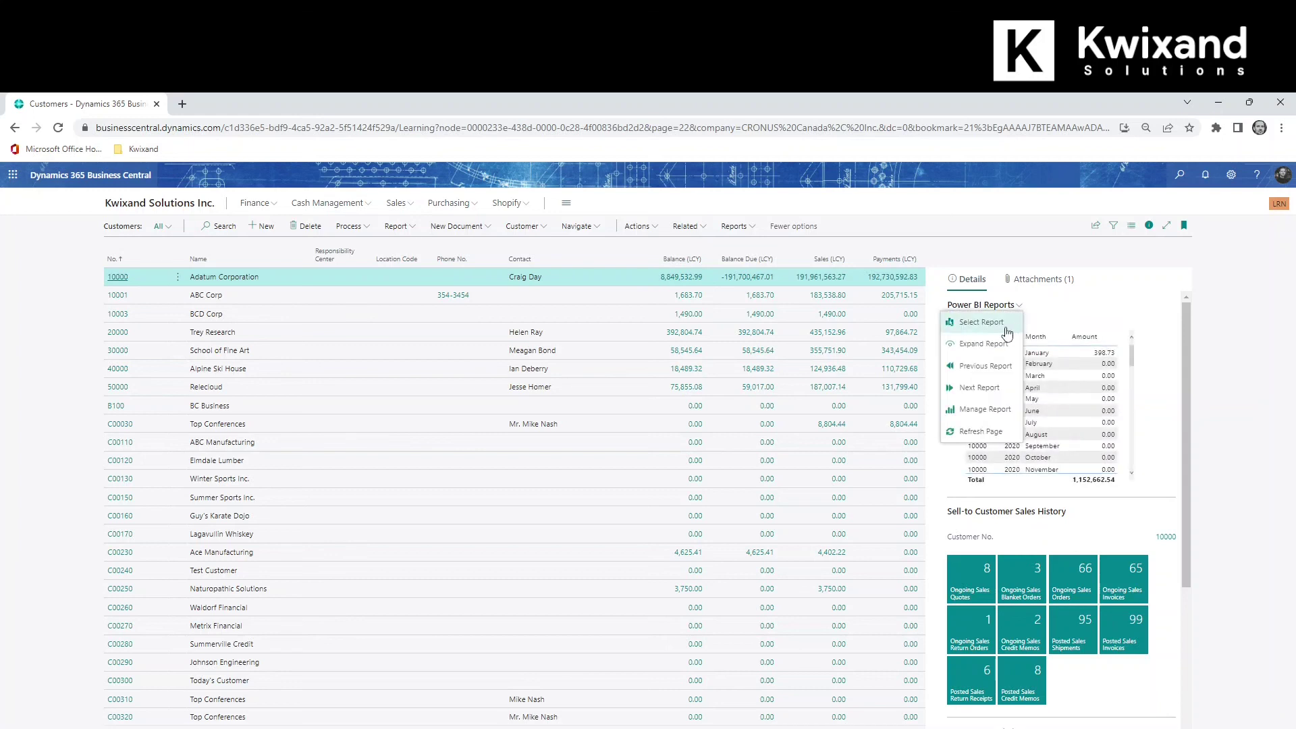
click(961, 335)
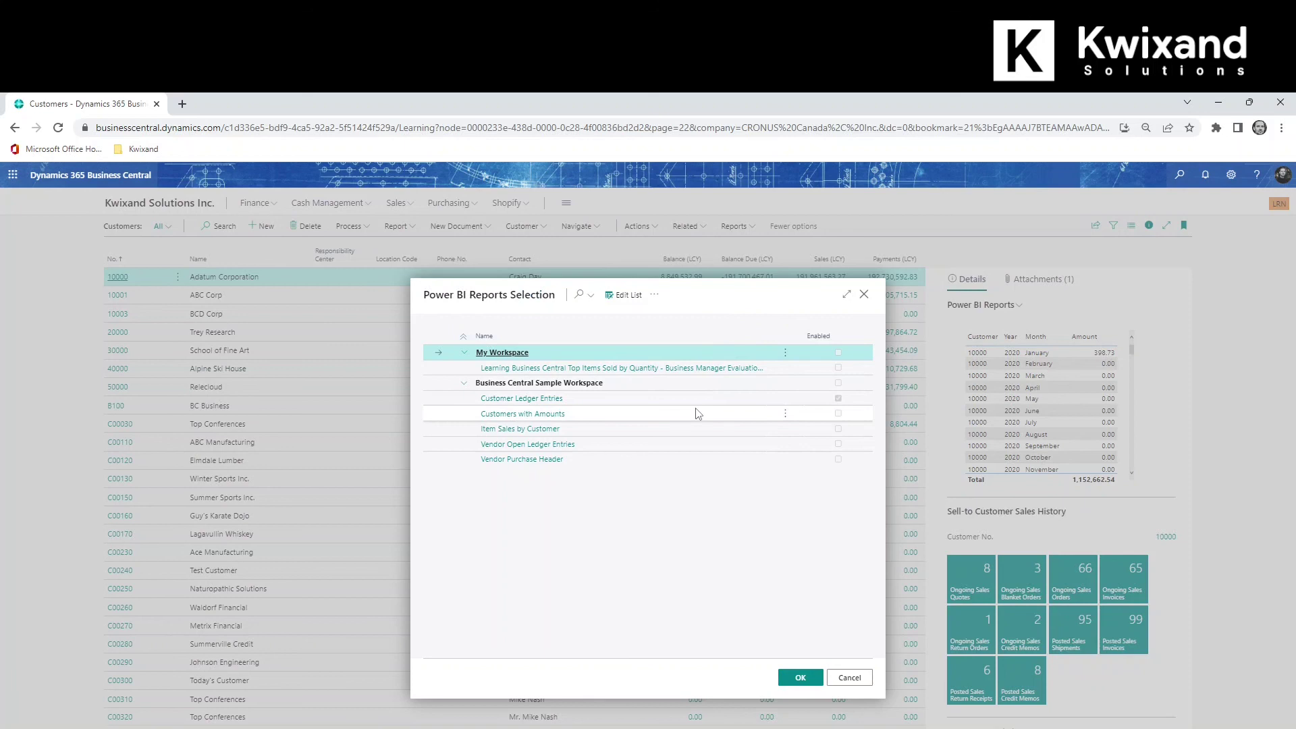
click(785, 413)
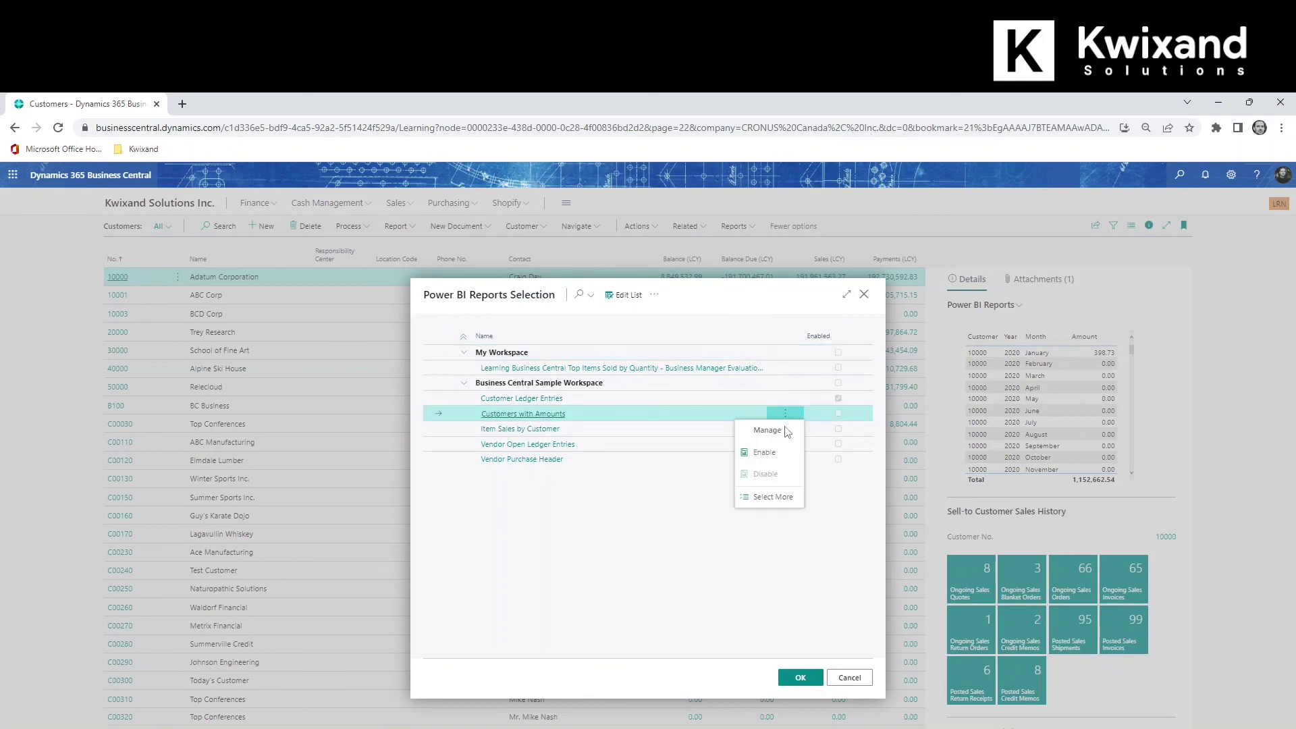
click(770, 453)
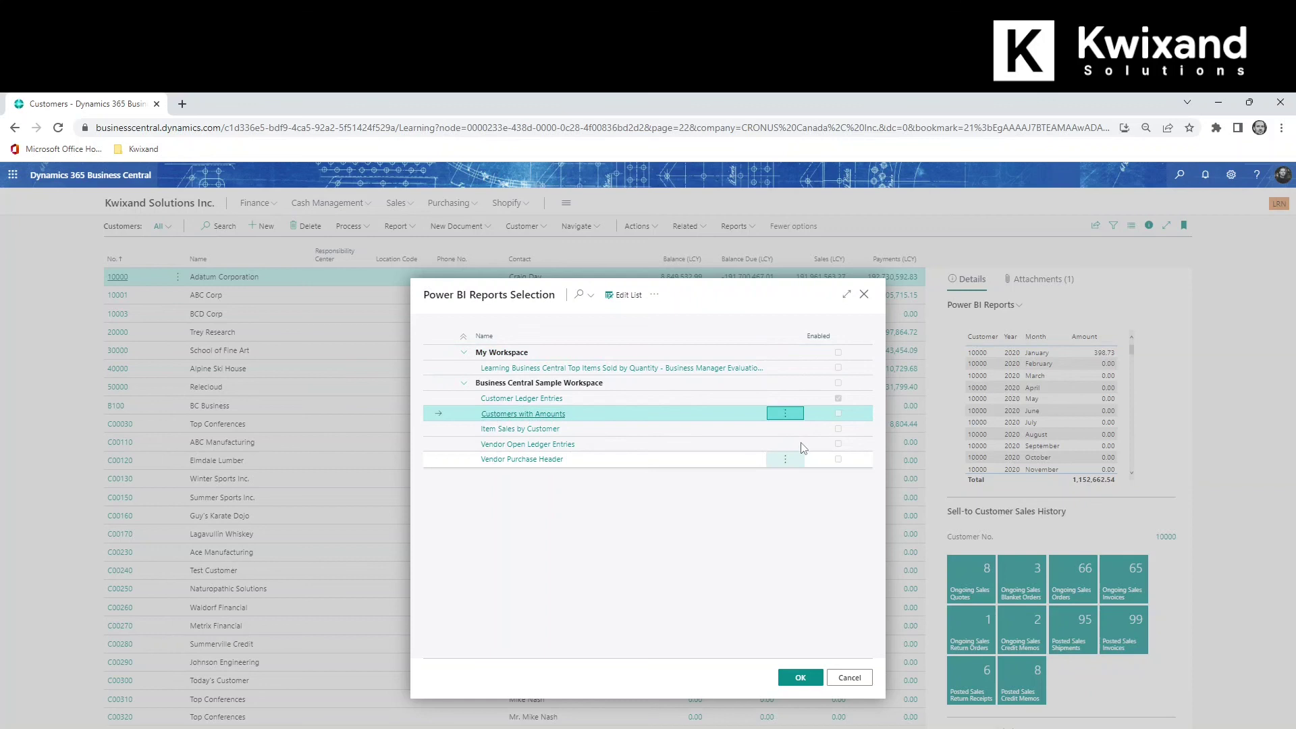
click(801, 677)
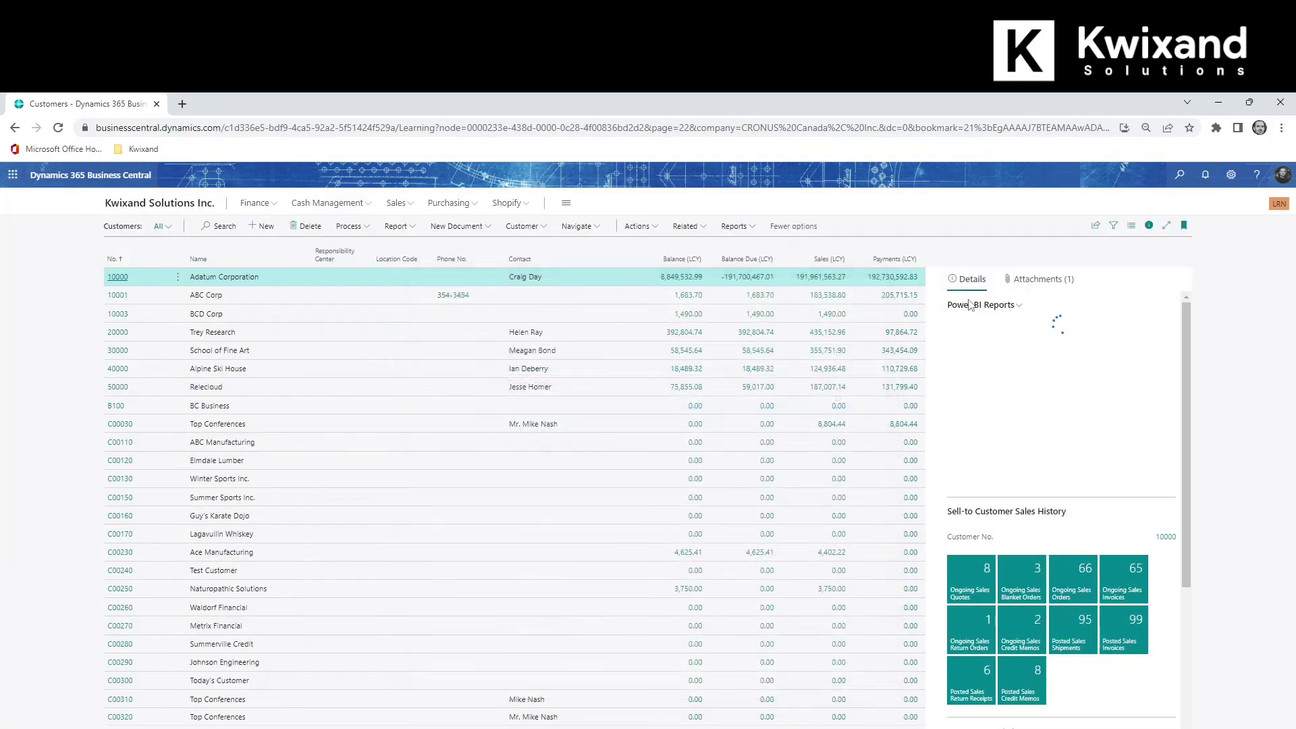